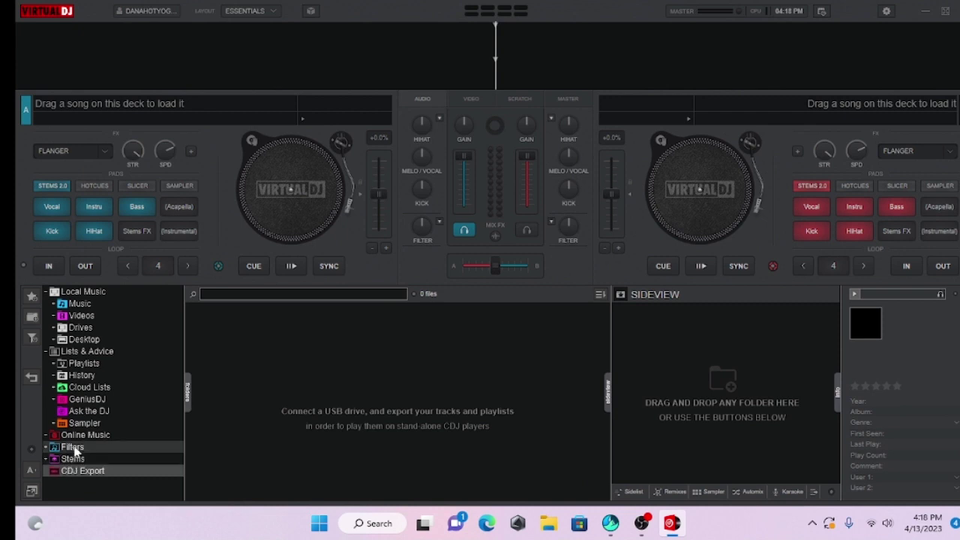
Expand the Filters and Online Music folders and look through the online music sources
click(73, 448)
click(72, 436)
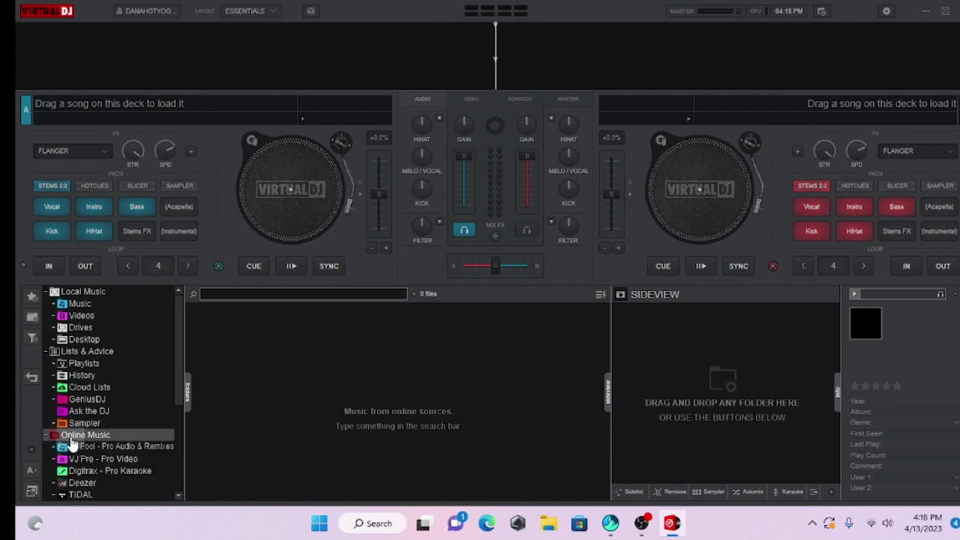
scroll(83, 465, down, 5)
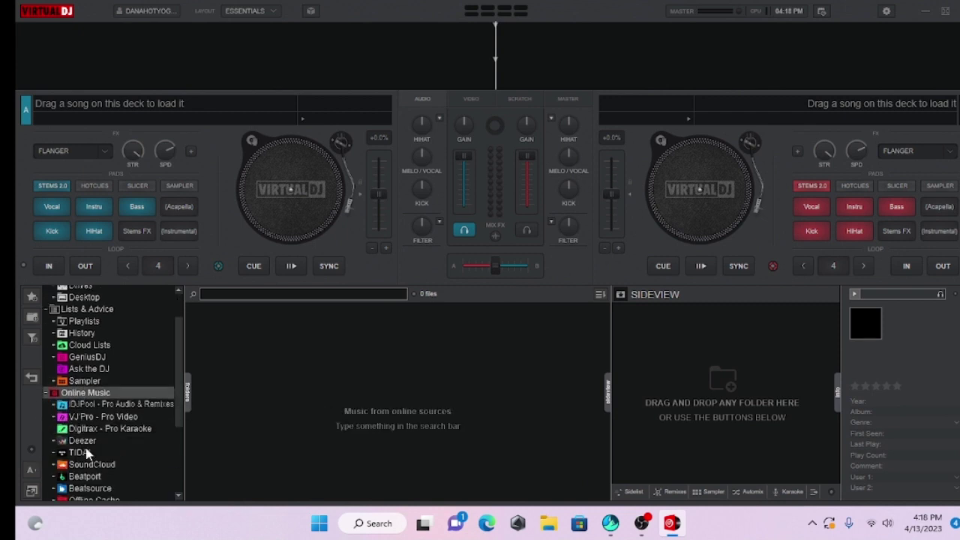
scroll(86, 461, up, 2)
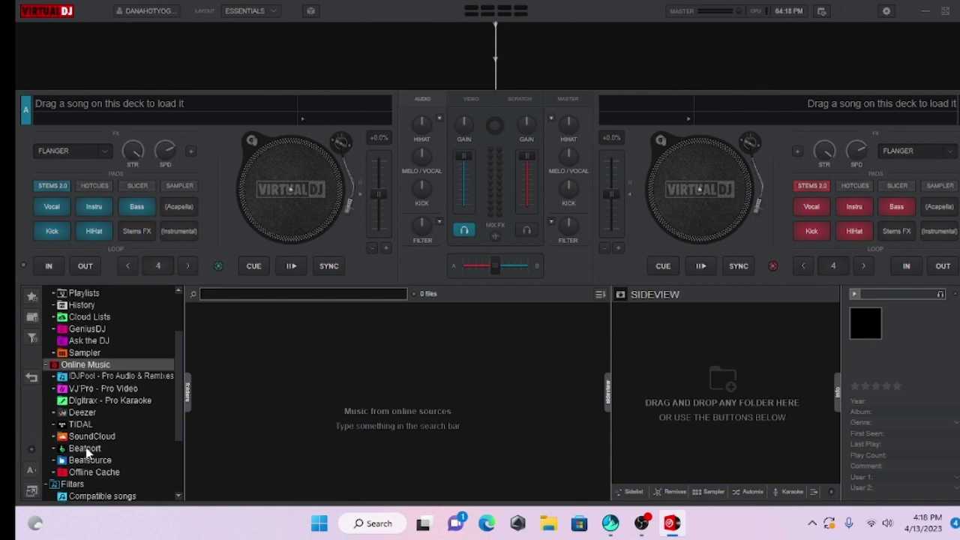
Load the sample 321 from the Sampler's VIDEO & SCRATCH folder onto deck A
click(89, 354)
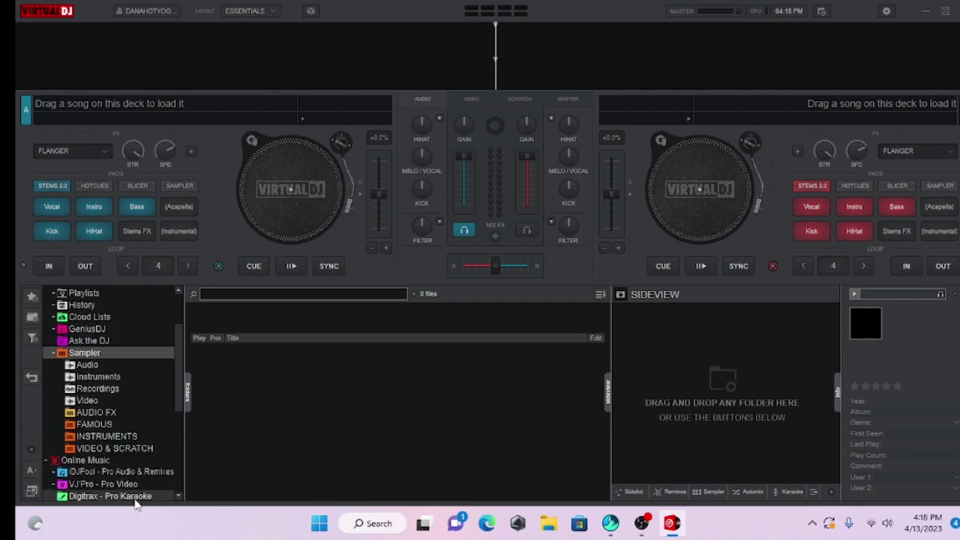
click(117, 448)
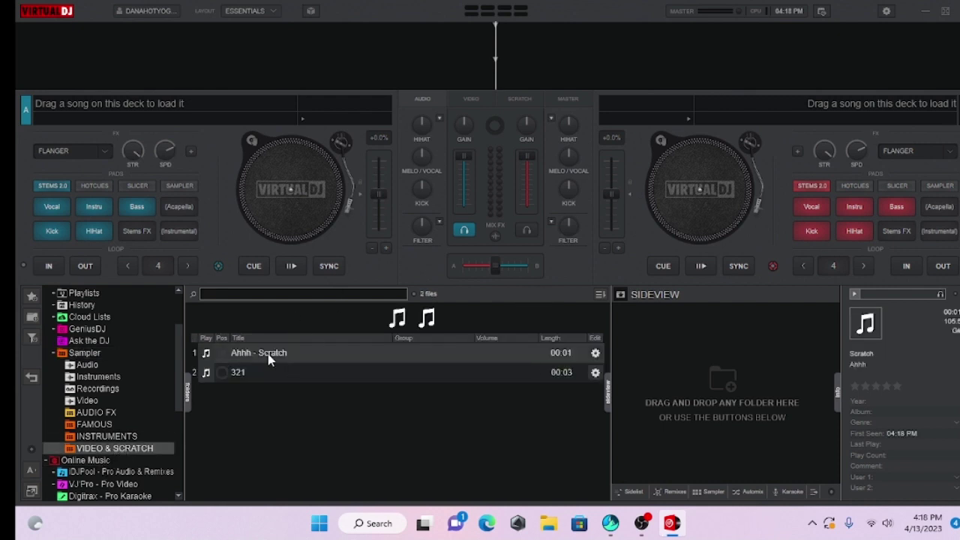
click(375, 372)
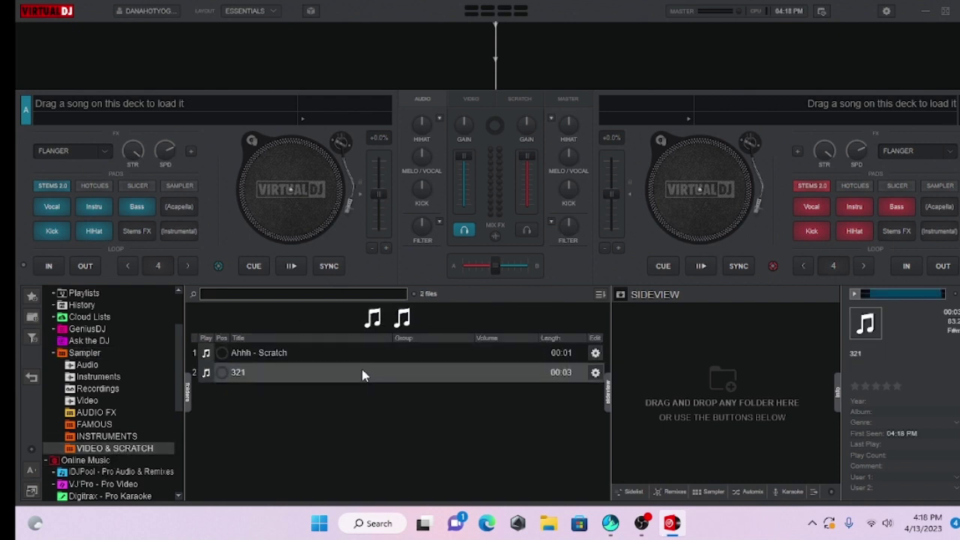
drag(272, 373, 308, 200)
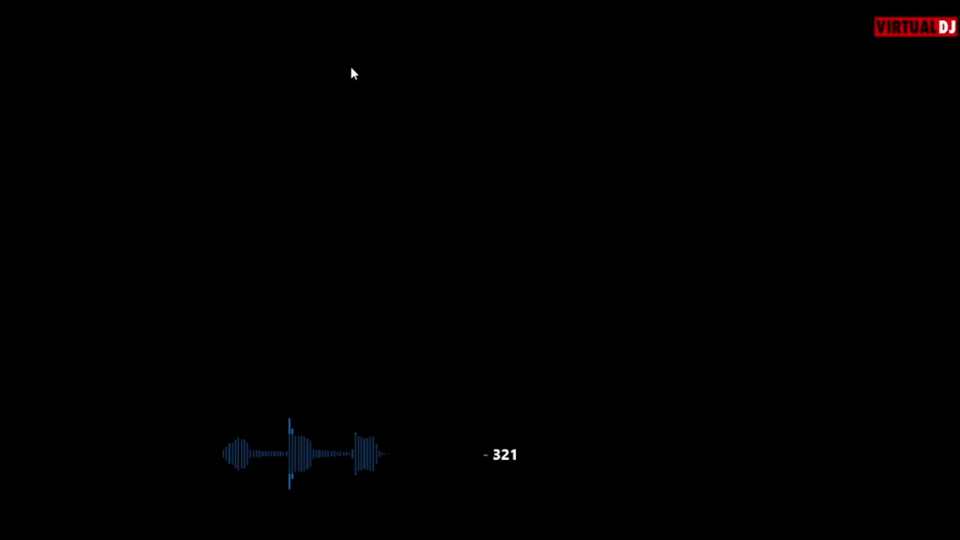
Close the full-screen video output window and clear the text in the file search
right_click(838, 447)
right_click(670, 349)
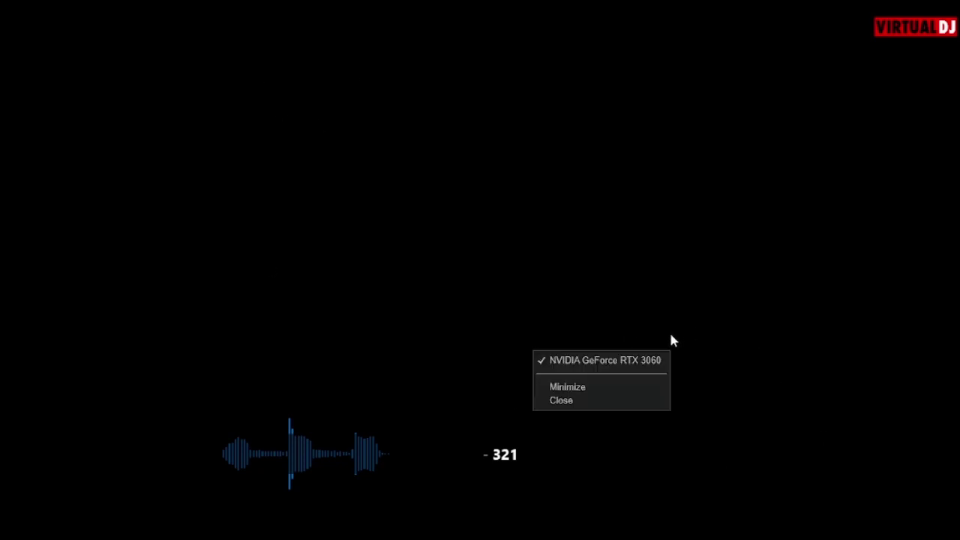
click(550, 404)
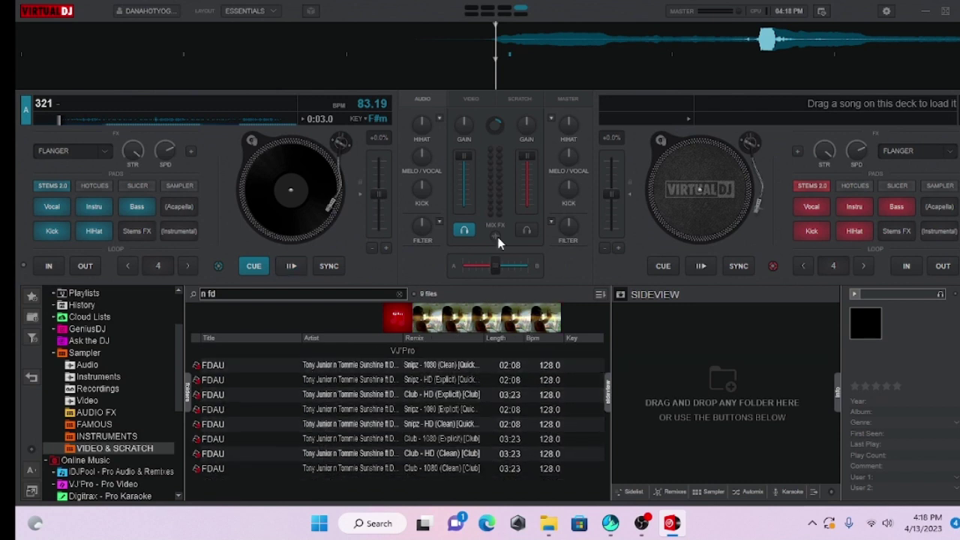
click(230, 293)
key(BackSpace)
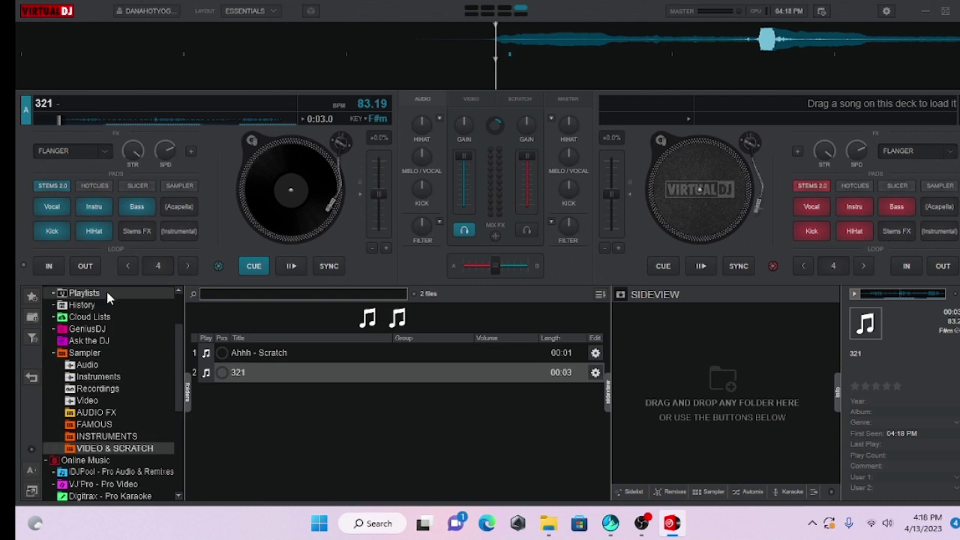
scroll(59, 460, up, 2)
scroll(59, 461, up, 2)
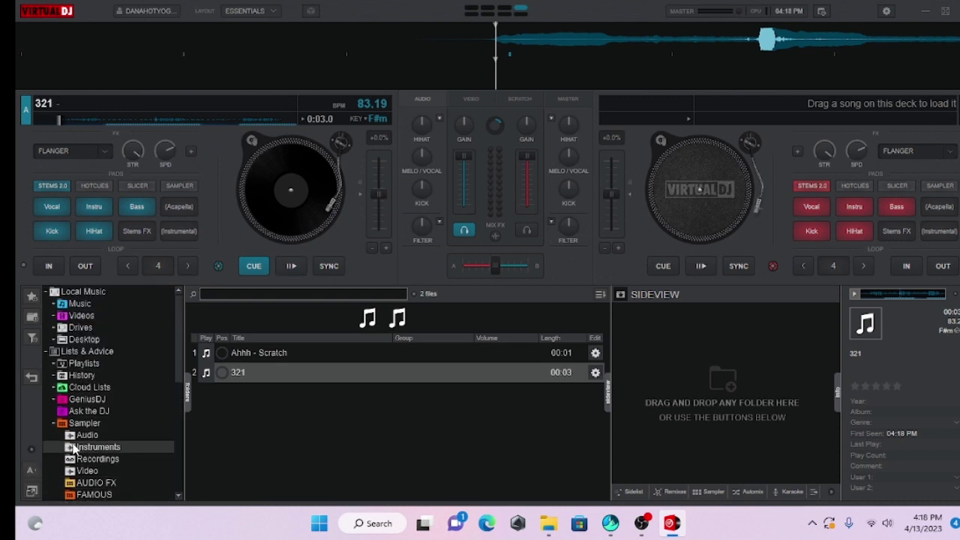
click(81, 315)
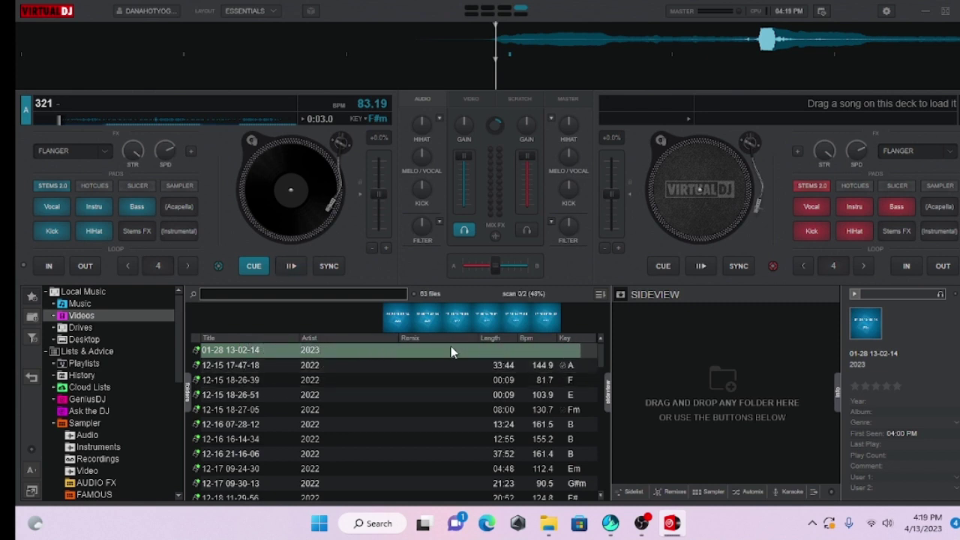
drag(444, 350, 288, 215)
click(290, 267)
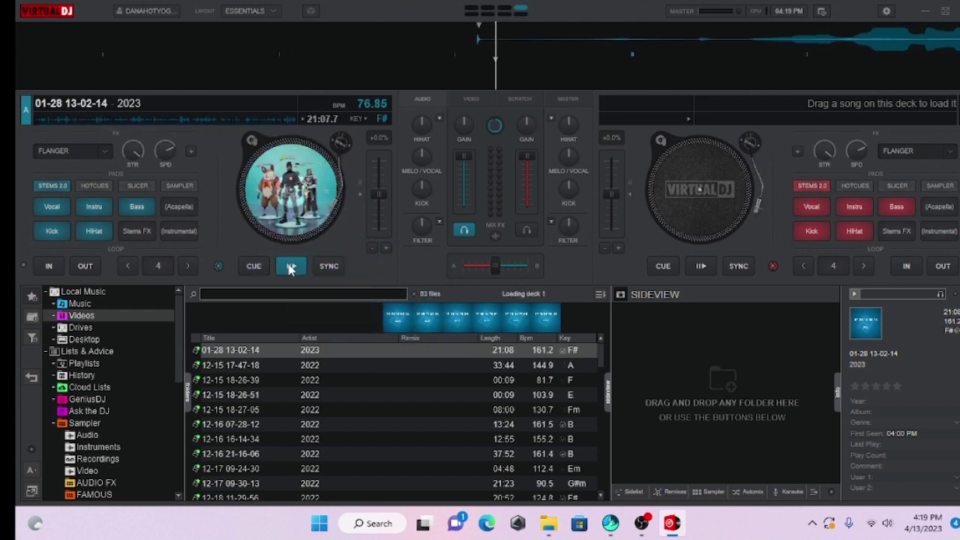
click(290, 266)
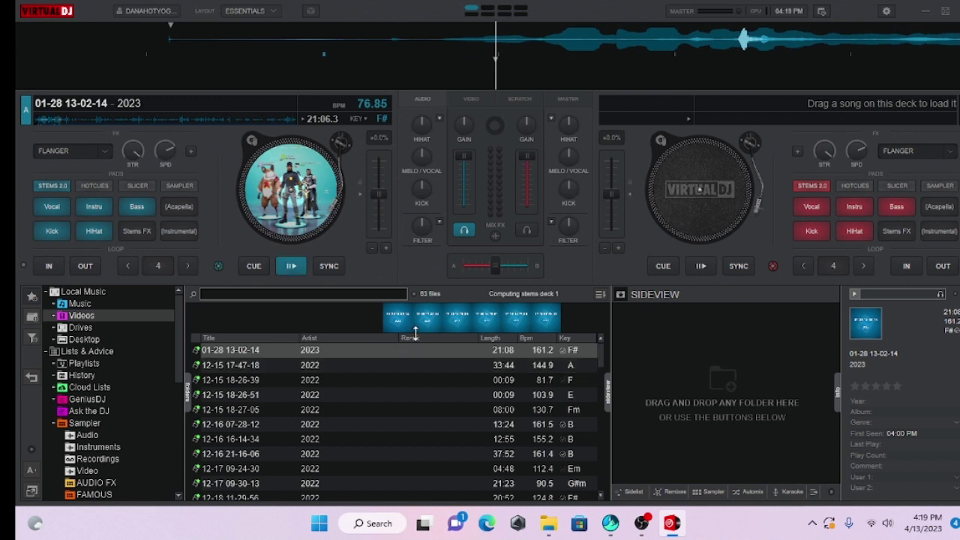
drag(399, 319, 322, 243)
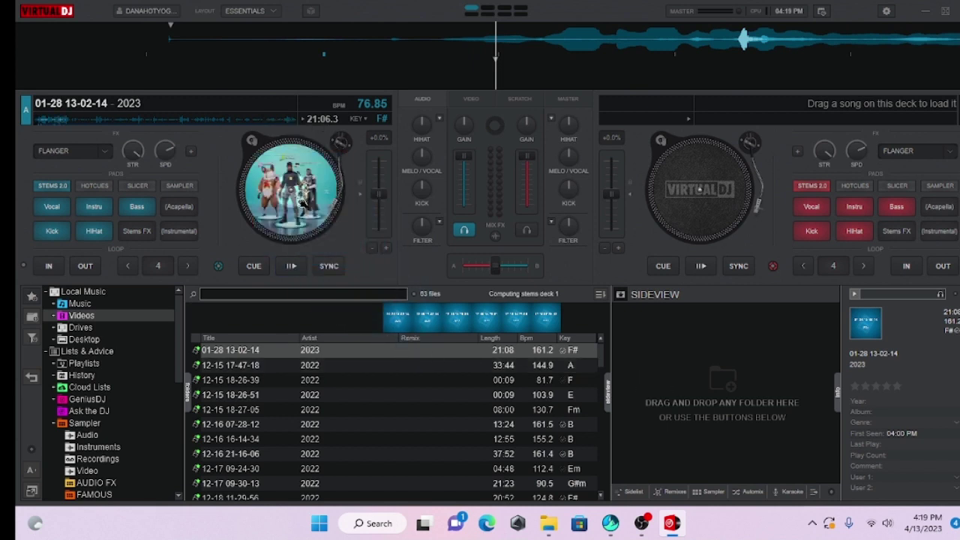
click(290, 267)
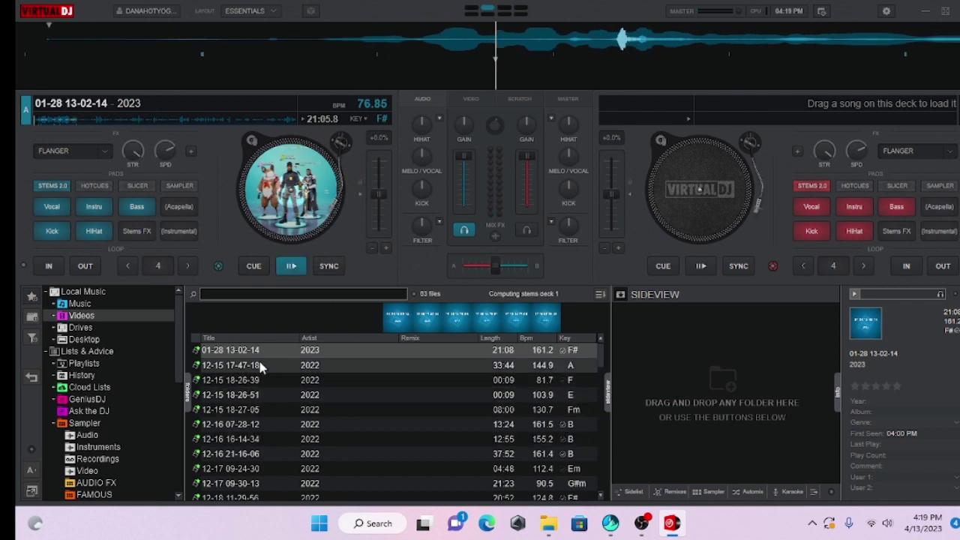
scroll(337, 441, down, 10)
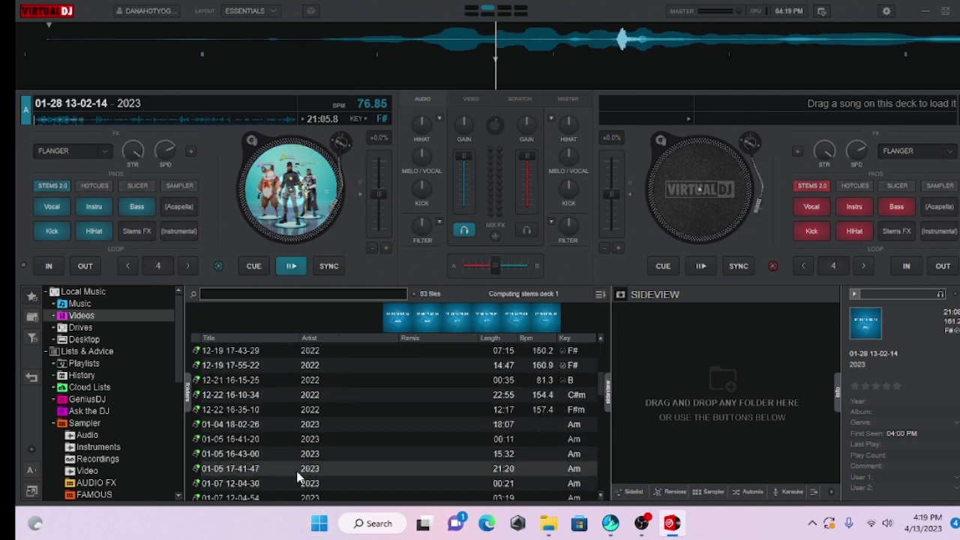
scroll(279, 457, down, 10)
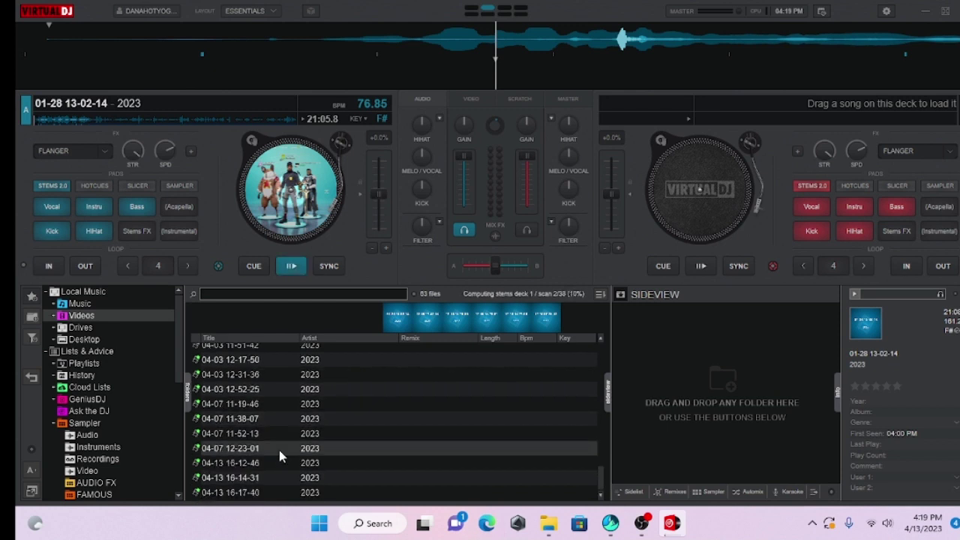
drag(279, 492, 276, 181)
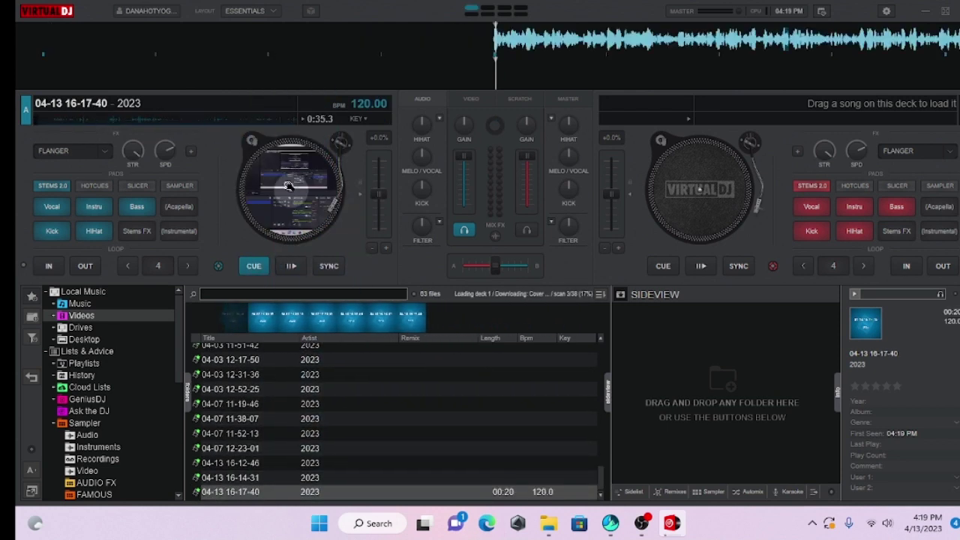
click(291, 267)
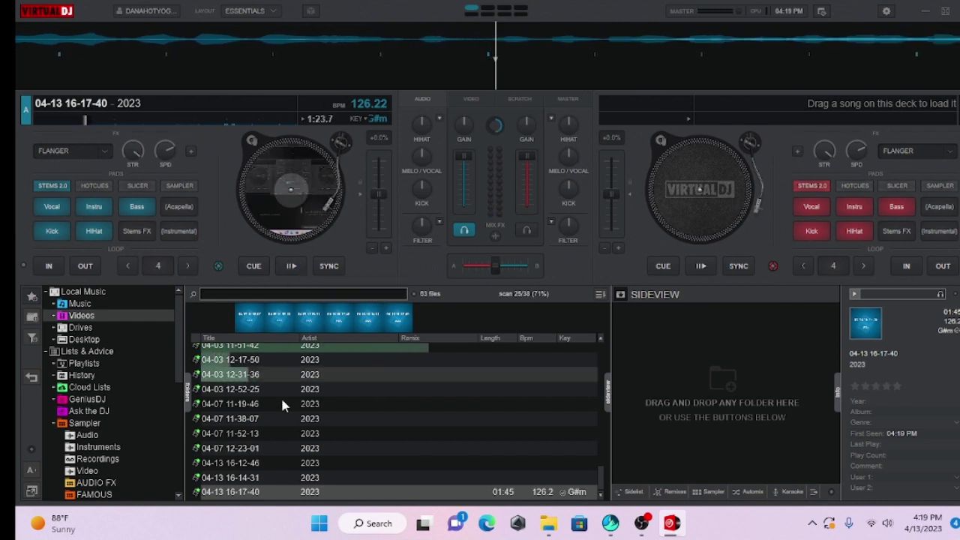
drag(274, 479, 285, 176)
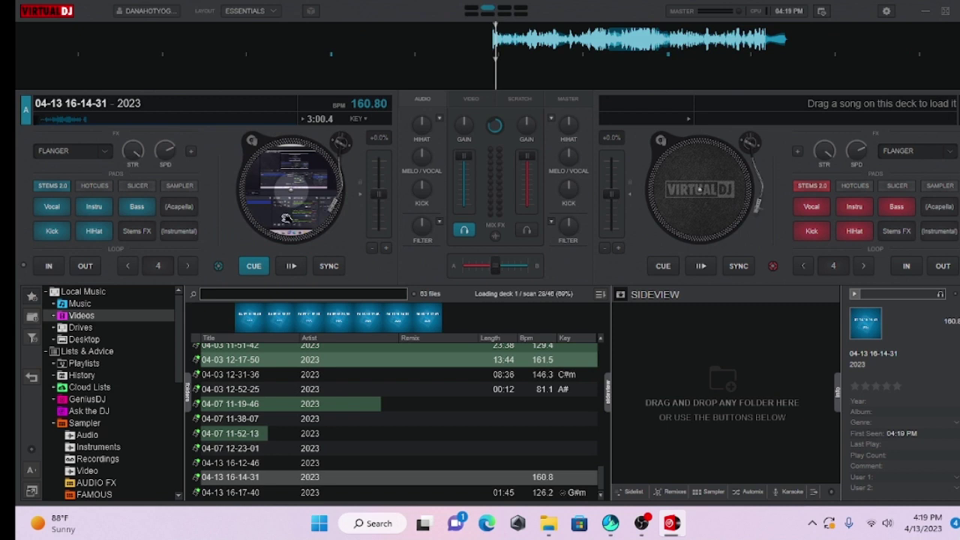
click(290, 266)
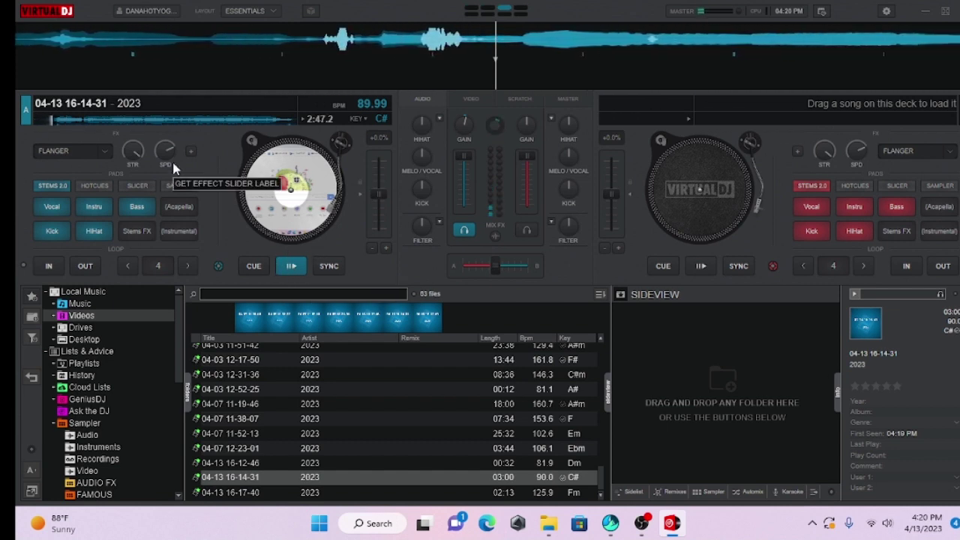
click(285, 265)
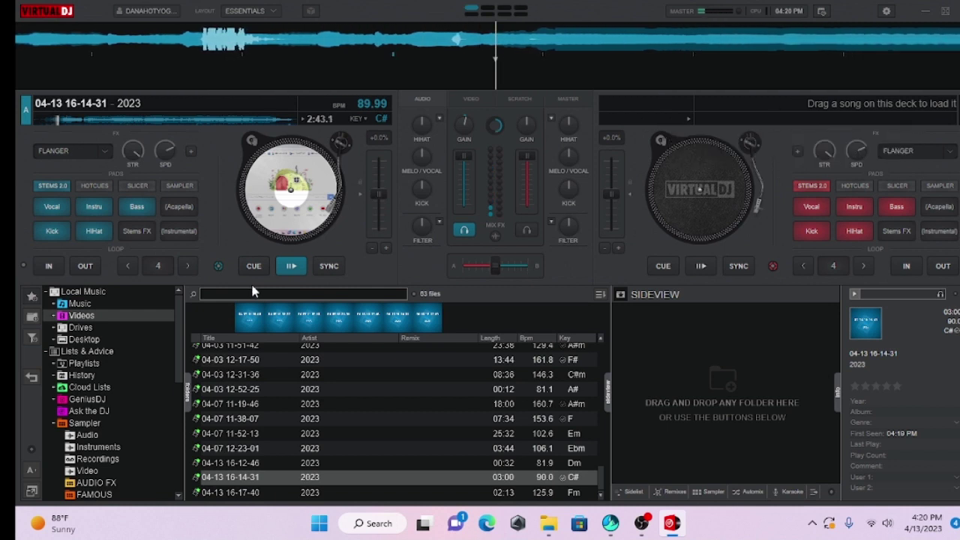
click(297, 271)
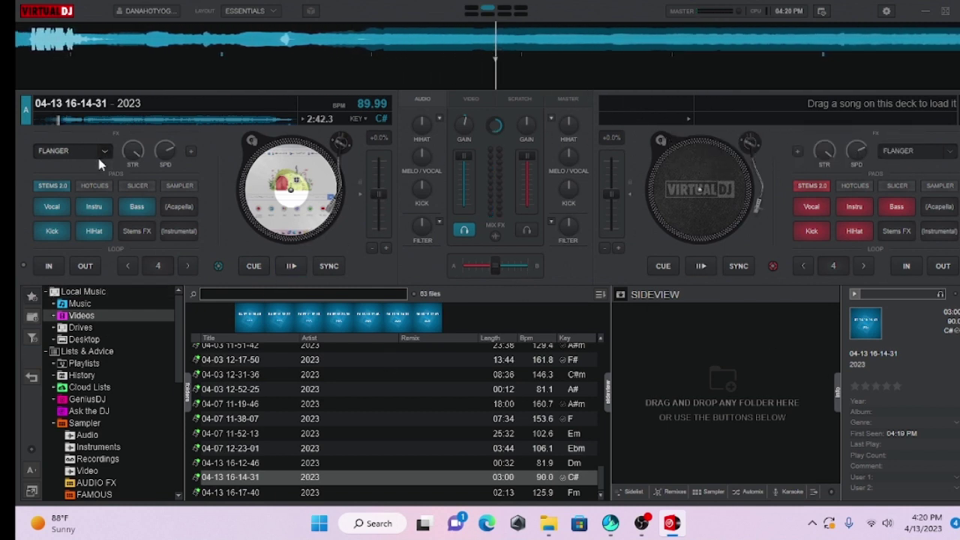
Mute and re-enable the Vocal stem on deck A, checking the Hotcues pads in between
click(55, 207)
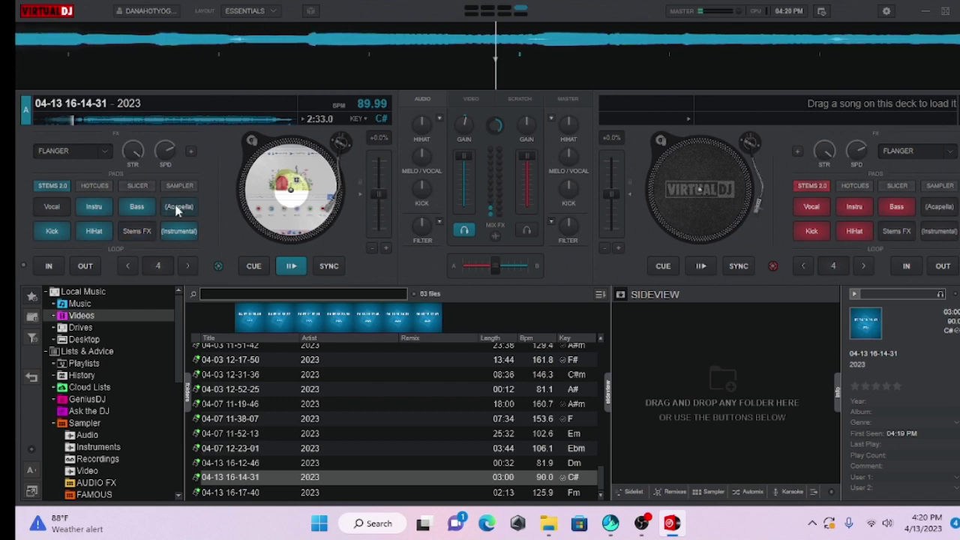
click(90, 190)
click(42, 187)
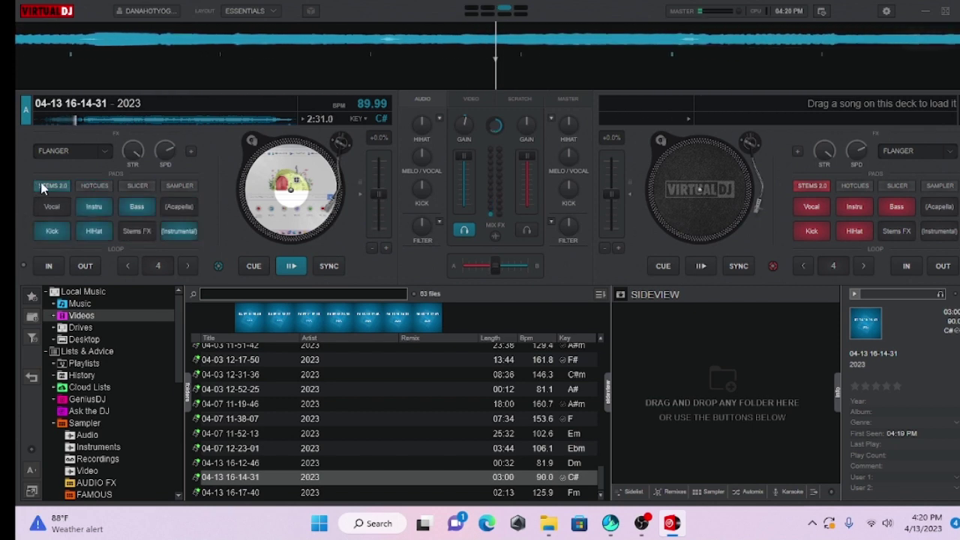
click(48, 208)
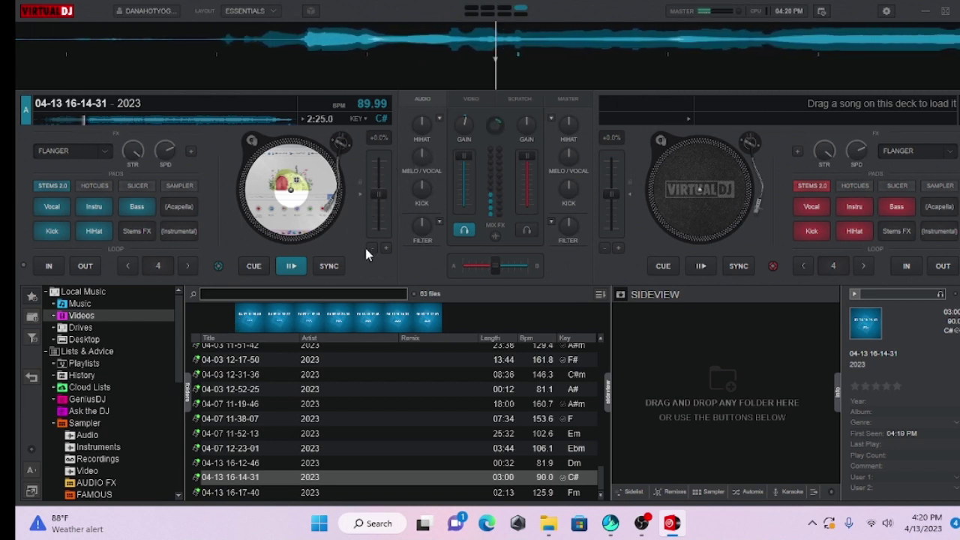
Turn down deck A's Filter and HiHat knobs, trying the Kick knob as well
drag(424, 218, 390, 229)
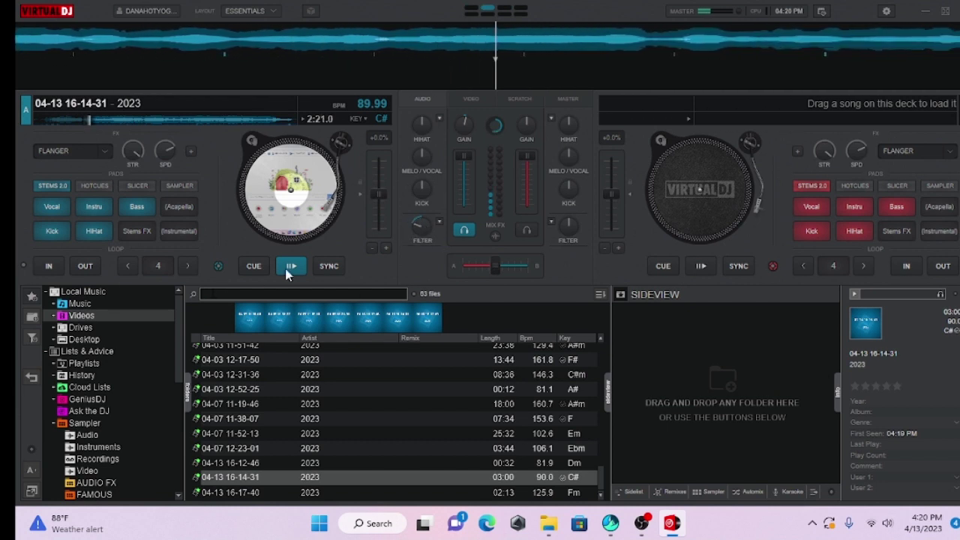
drag(424, 188, 444, 220)
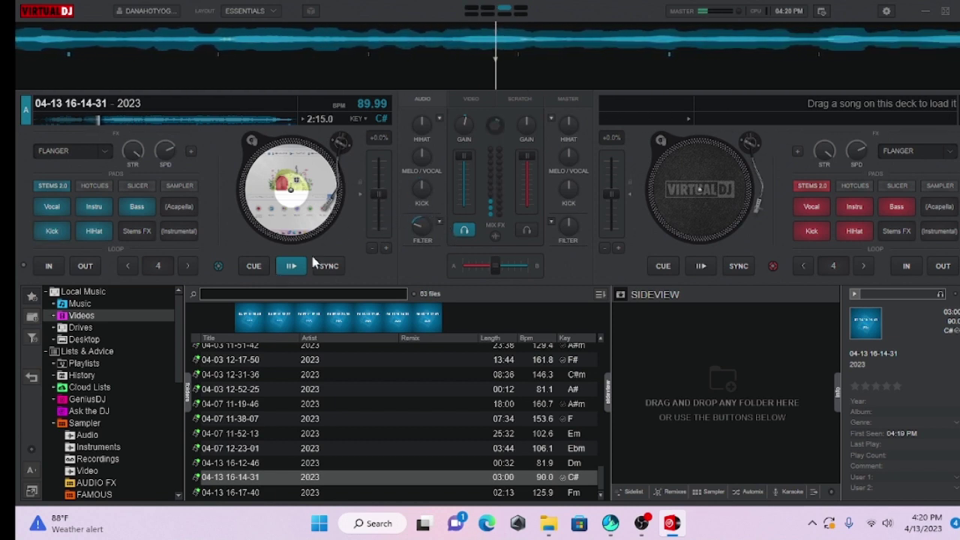
drag(426, 124, 435, 176)
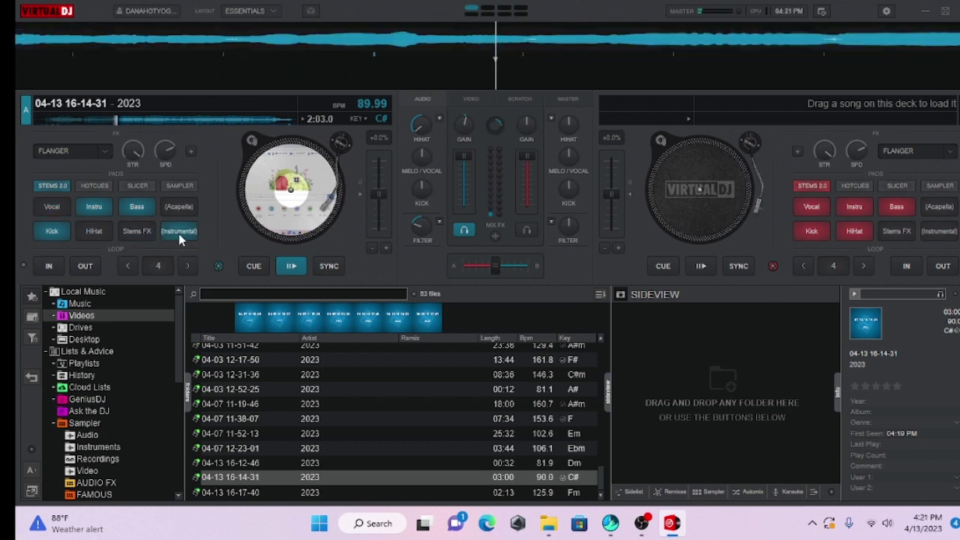
Re-enable deck A's Vocal stem and replay the track from its cue point, toggling the Vocal stem during playback
click(58, 212)
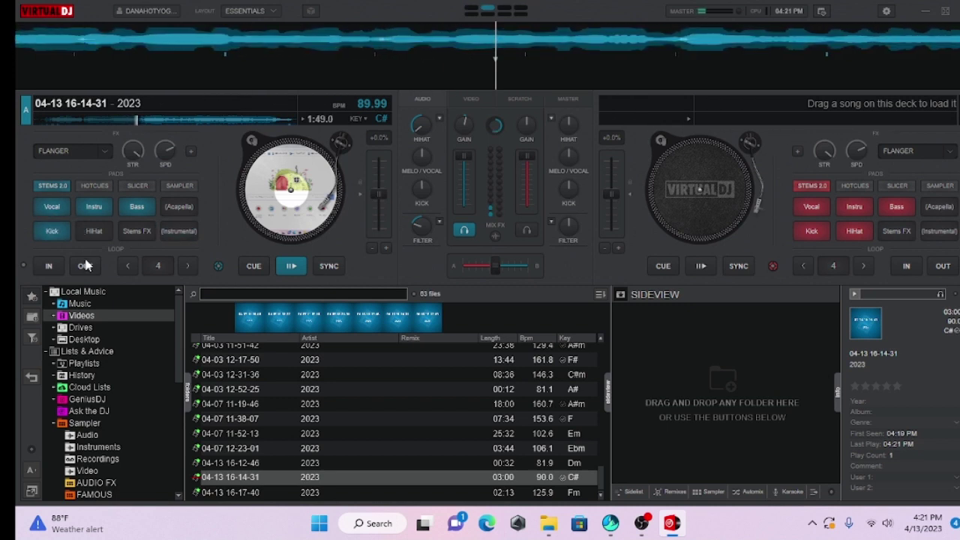
click(253, 266)
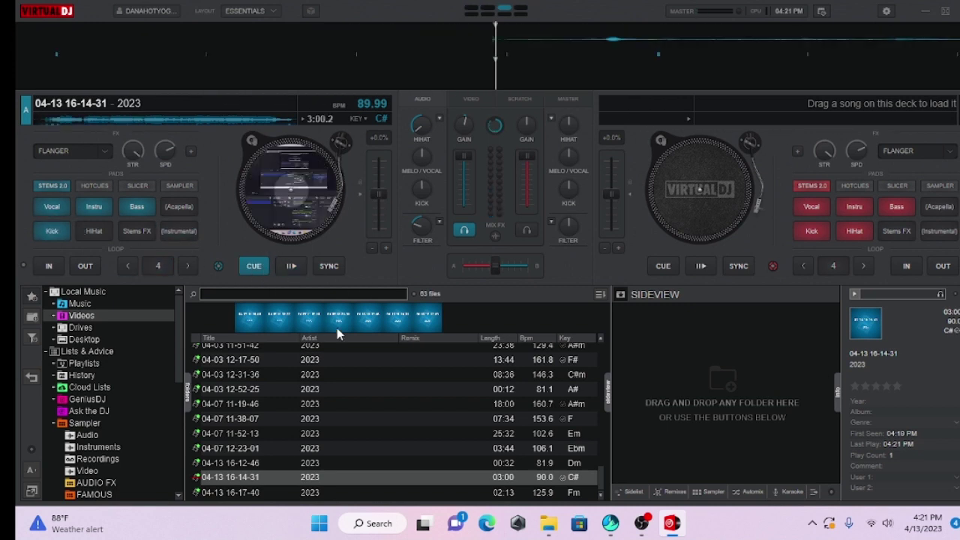
click(290, 266)
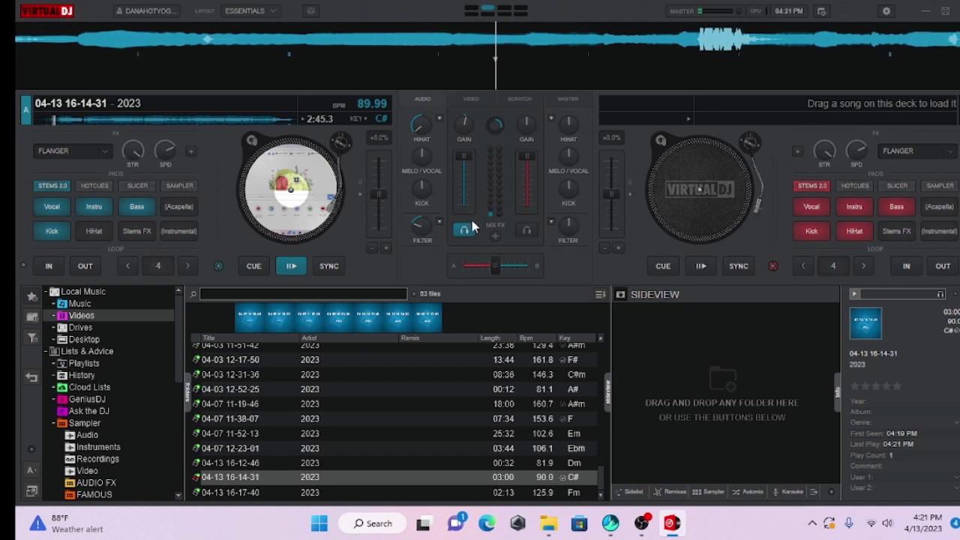
click(43, 211)
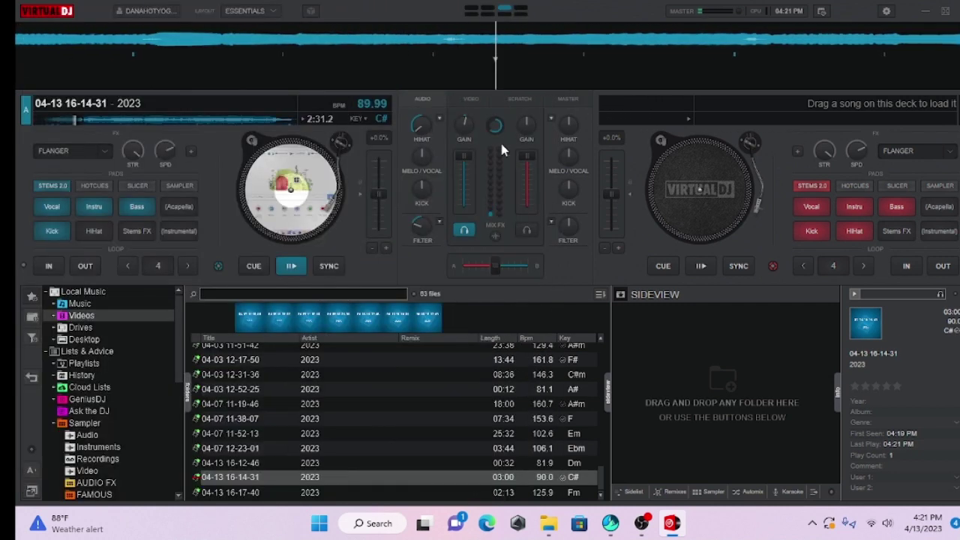
mouse_move(66, 519)
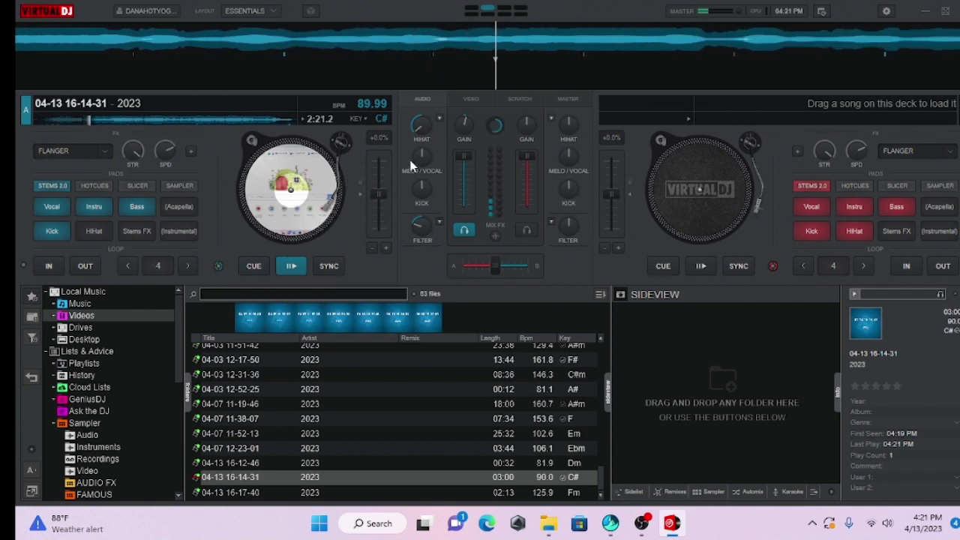
Turn deck A's Filter knob back up and switch its pads to Sampler, returning the track to its cue point
drag(412, 225, 438, 216)
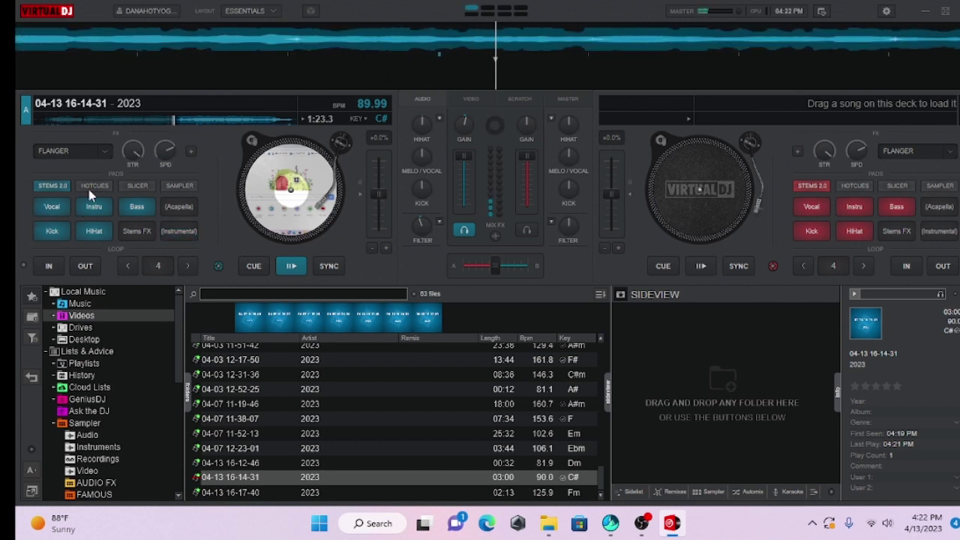
click(178, 185)
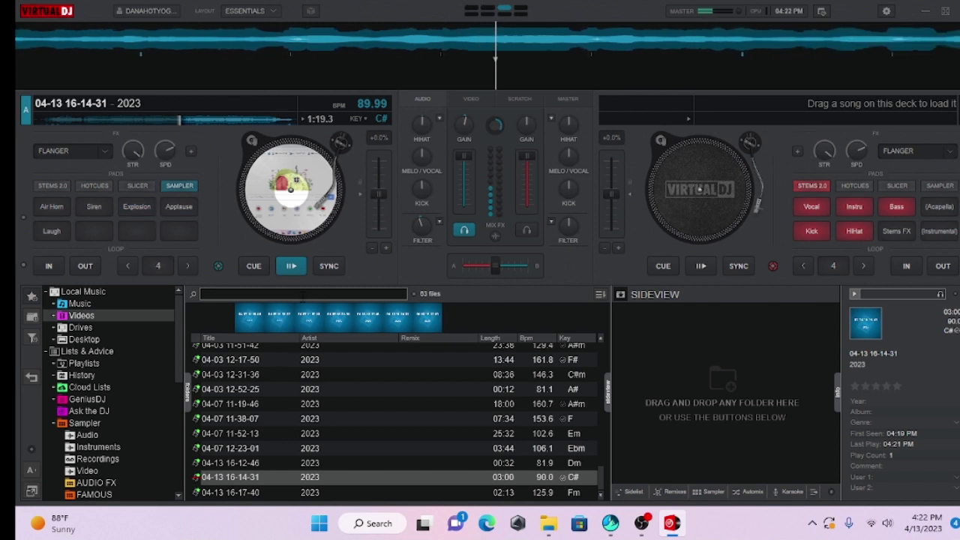
click(267, 262)
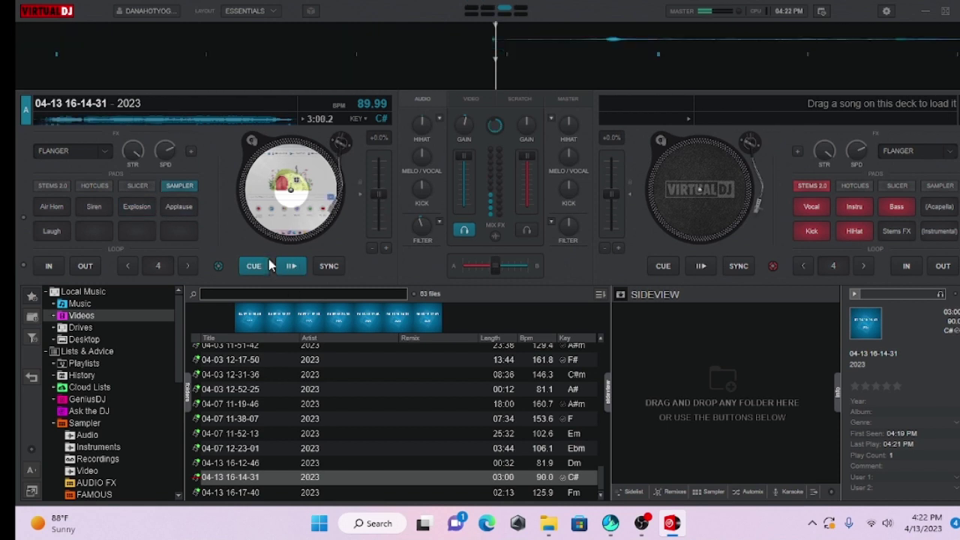
Trigger the Applause and Laugh samples from deck A's sampler pads, repeating Laugh several times
click(174, 206)
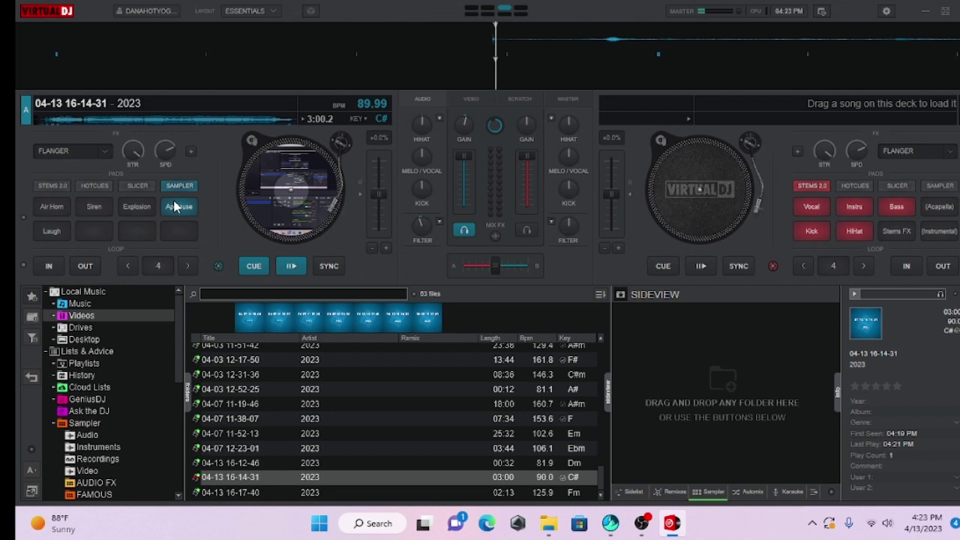
click(54, 237)
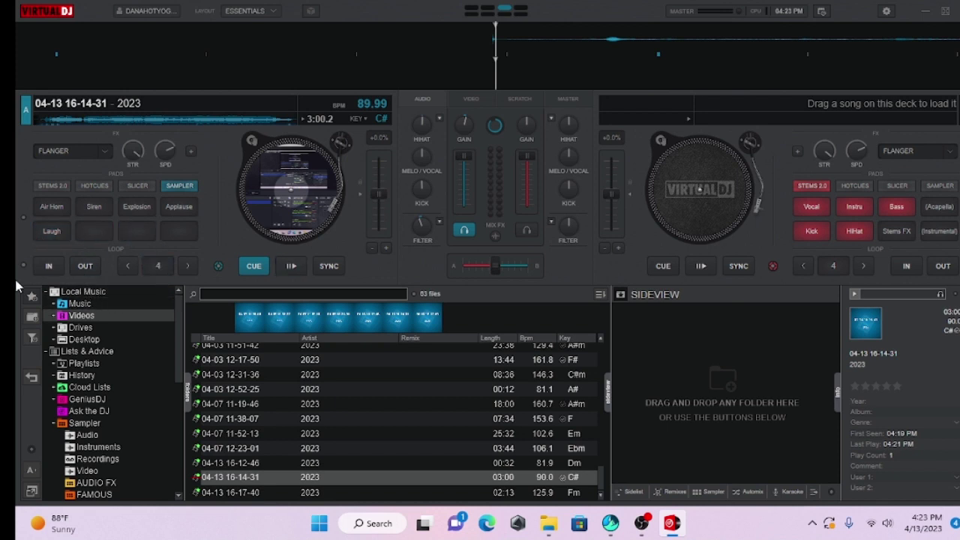
click(41, 233)
click(42, 236)
click(64, 235)
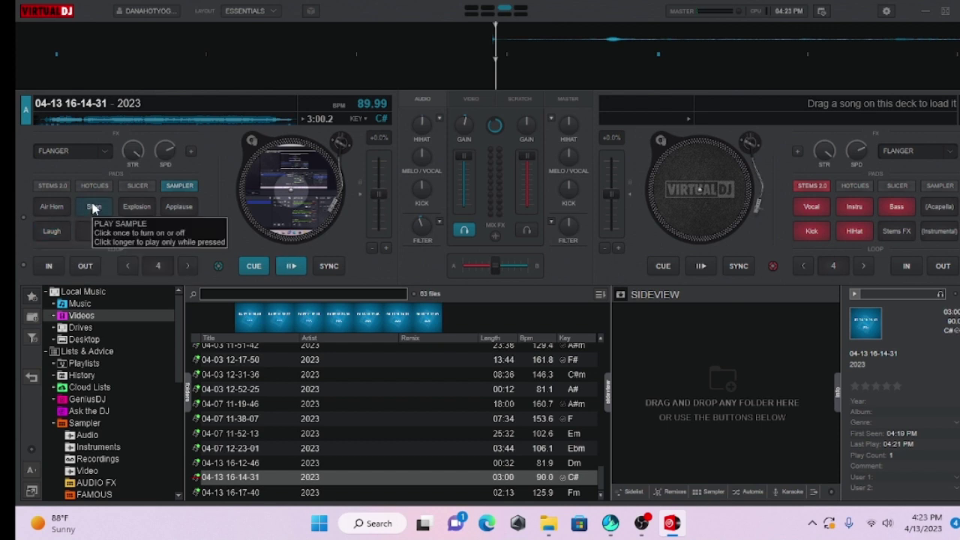
Trigger the Siren, Explosion and Applause samples from deck A's sampler pads
click(93, 208)
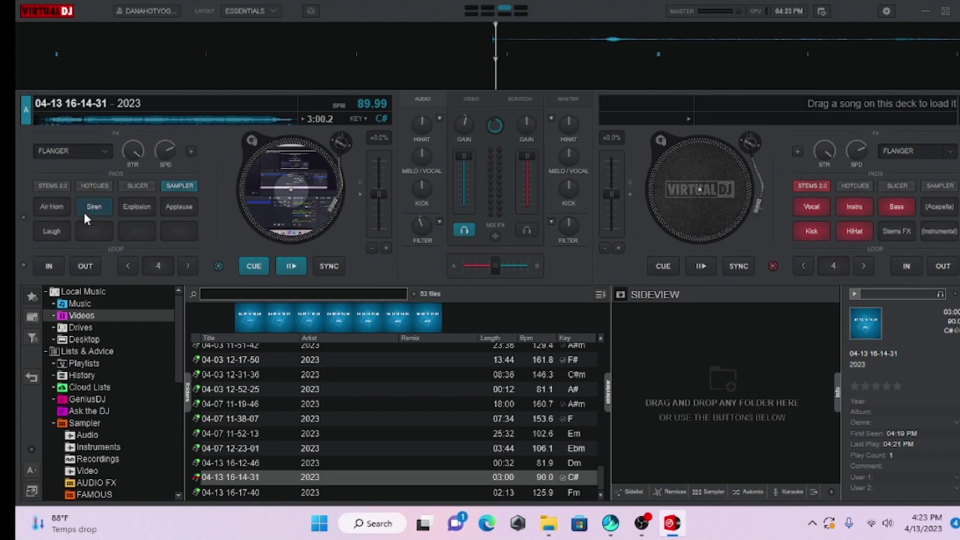
right_click(171, 537)
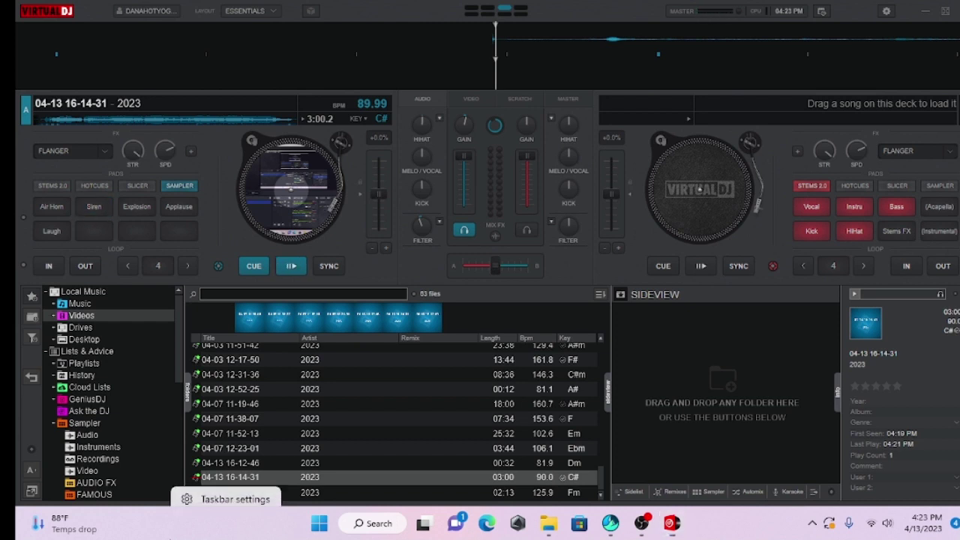
click(144, 213)
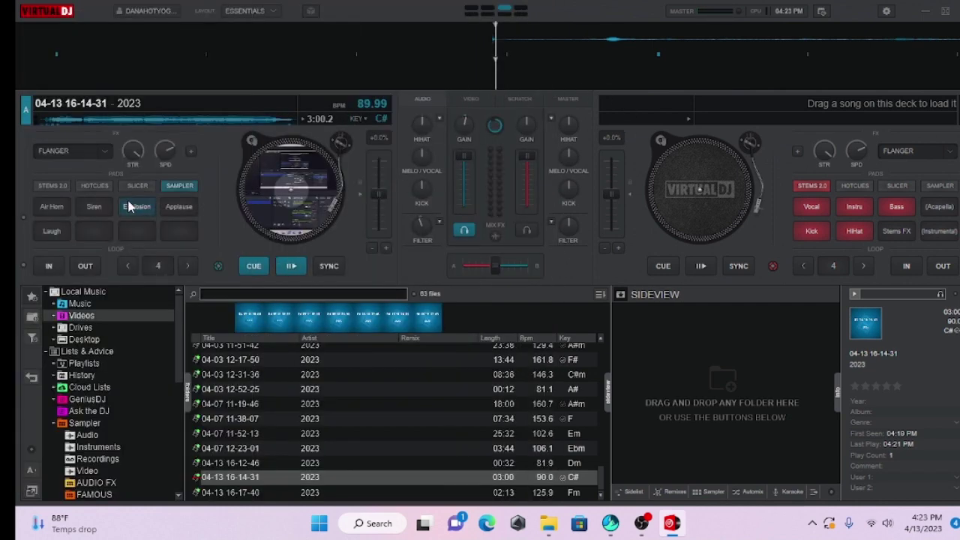
click(151, 204)
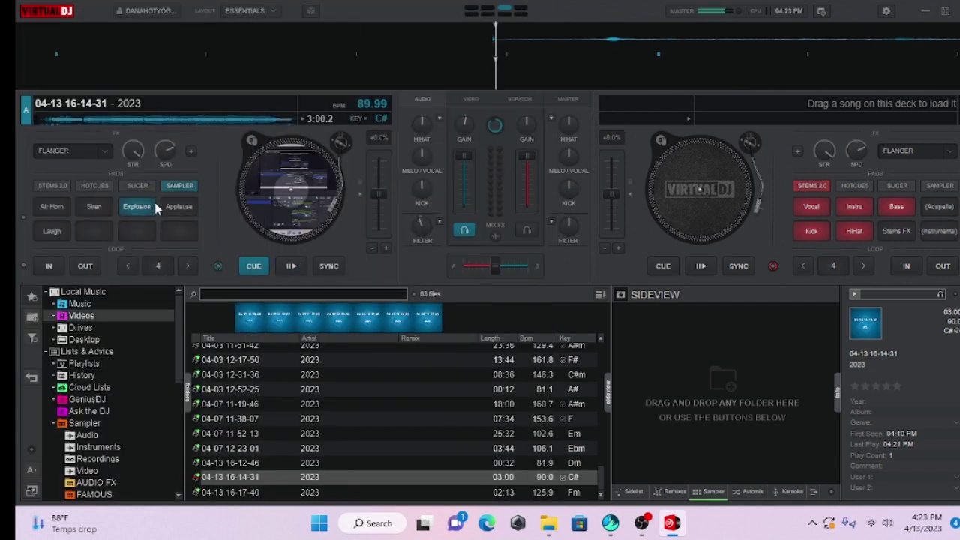
click(180, 214)
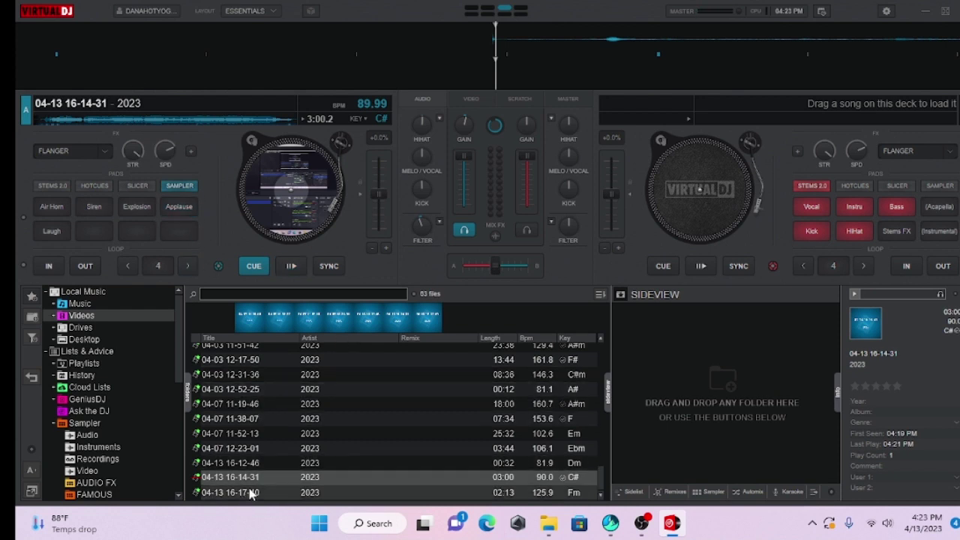
drag(244, 461, 713, 194)
click(701, 267)
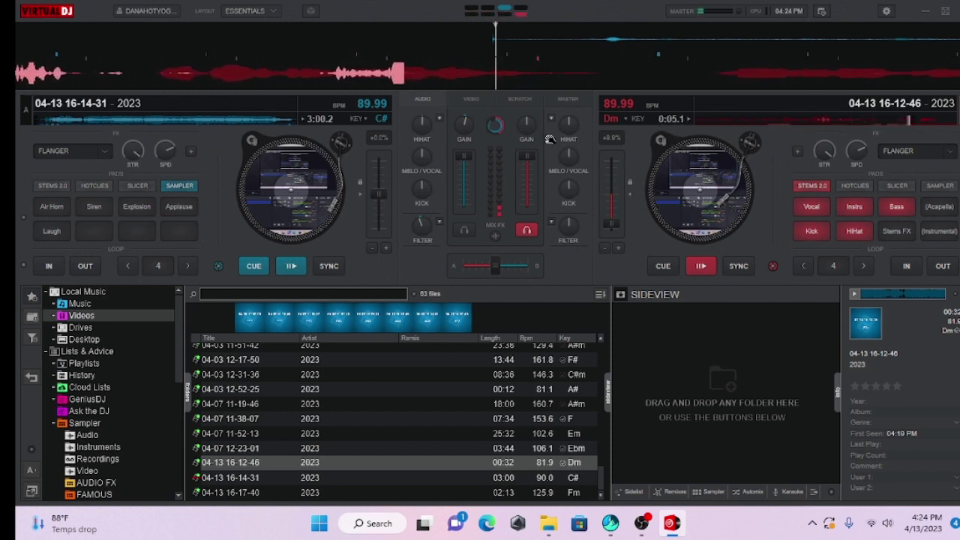
drag(346, 448, 712, 229)
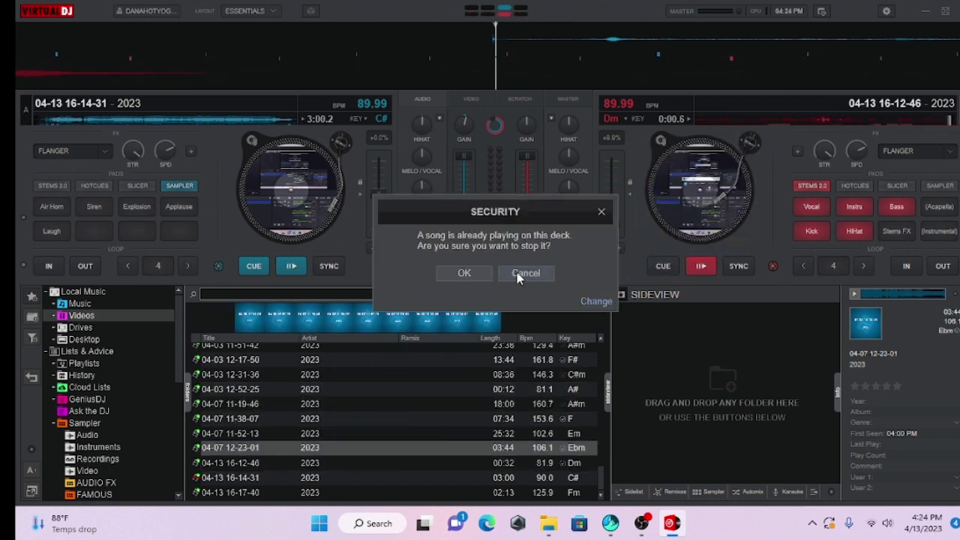
click(708, 270)
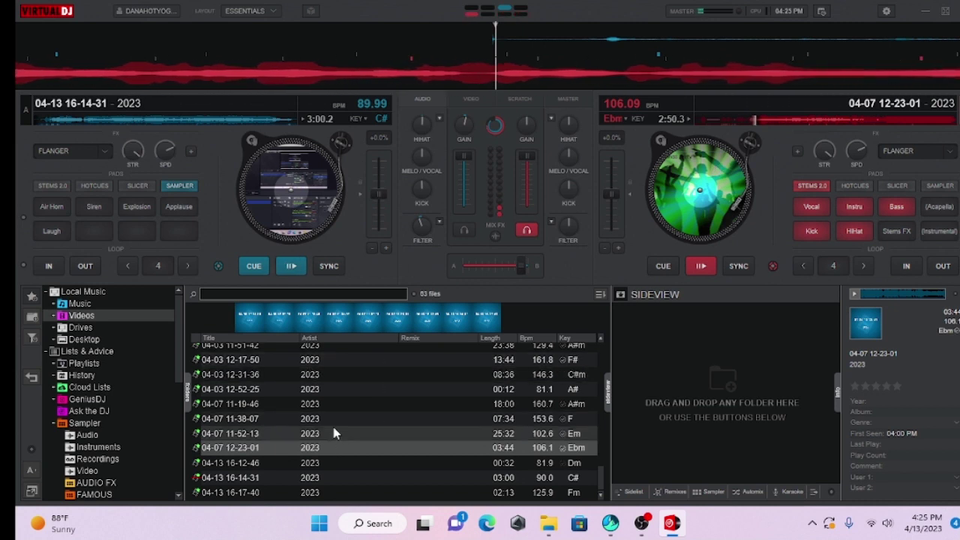
drag(332, 433, 713, 194)
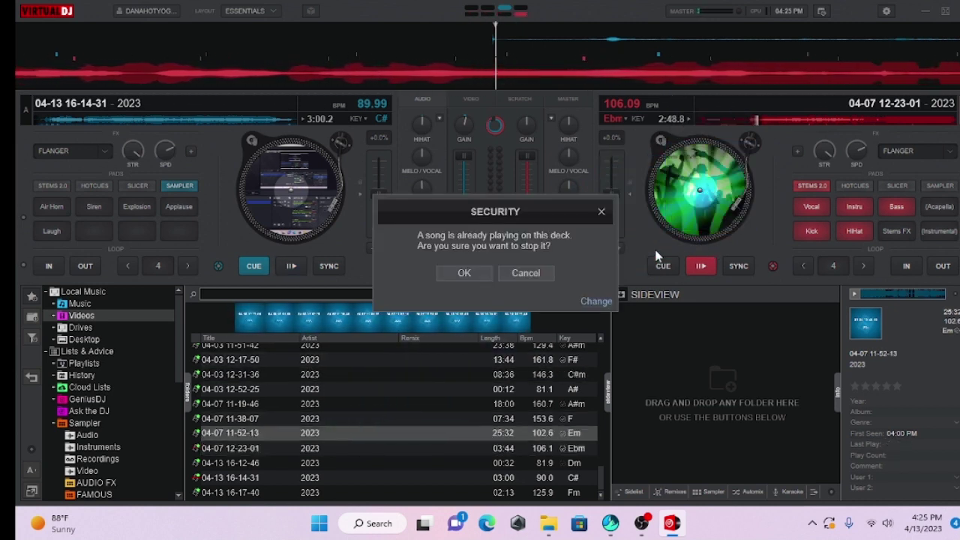
click(532, 274)
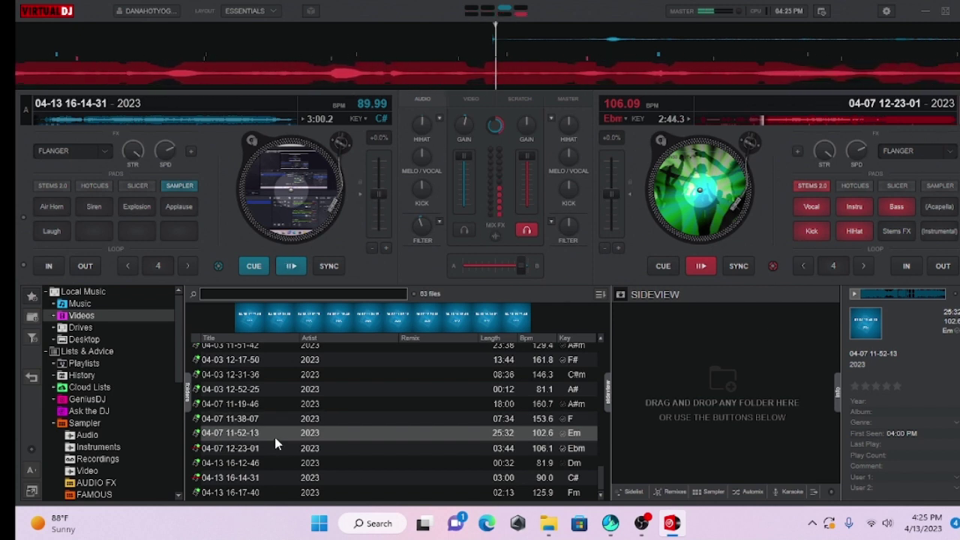
drag(284, 430, 683, 270)
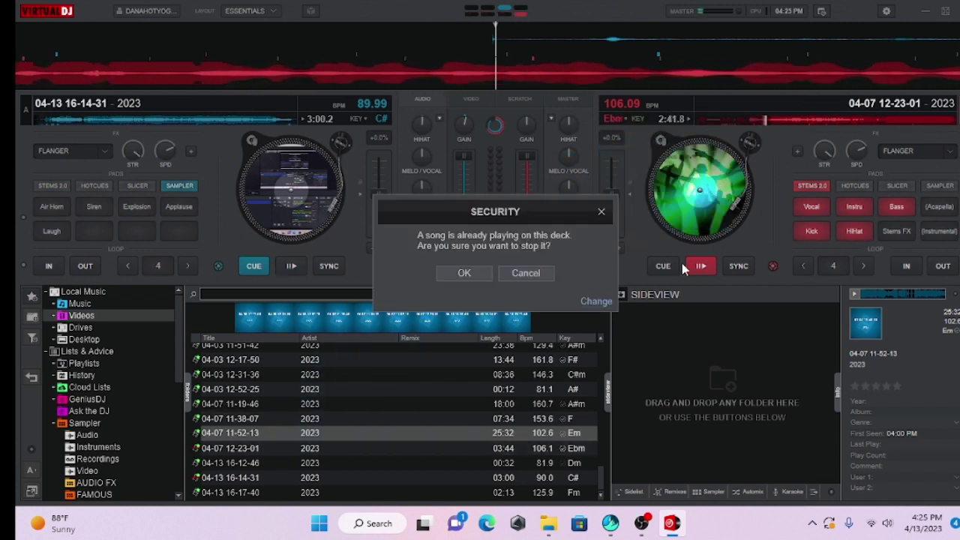
click(466, 275)
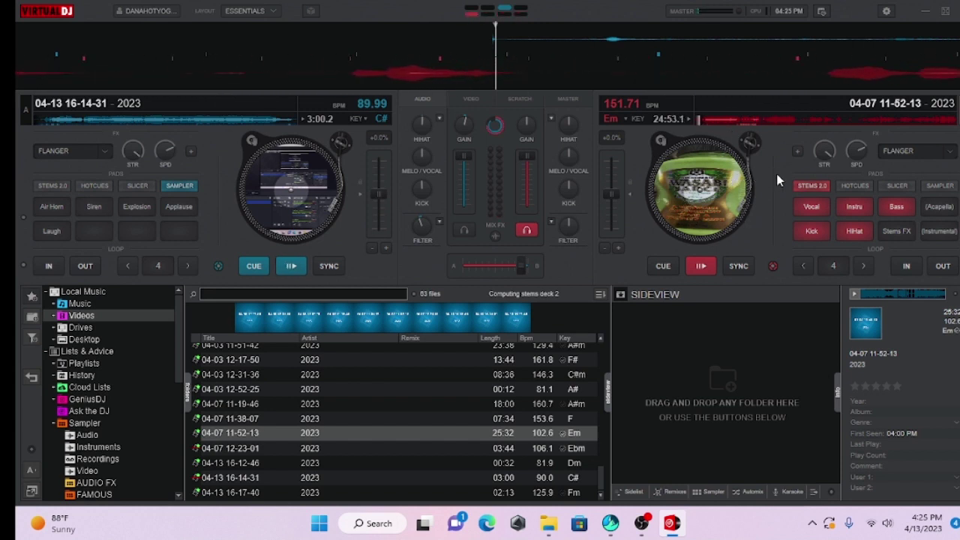
click(893, 519)
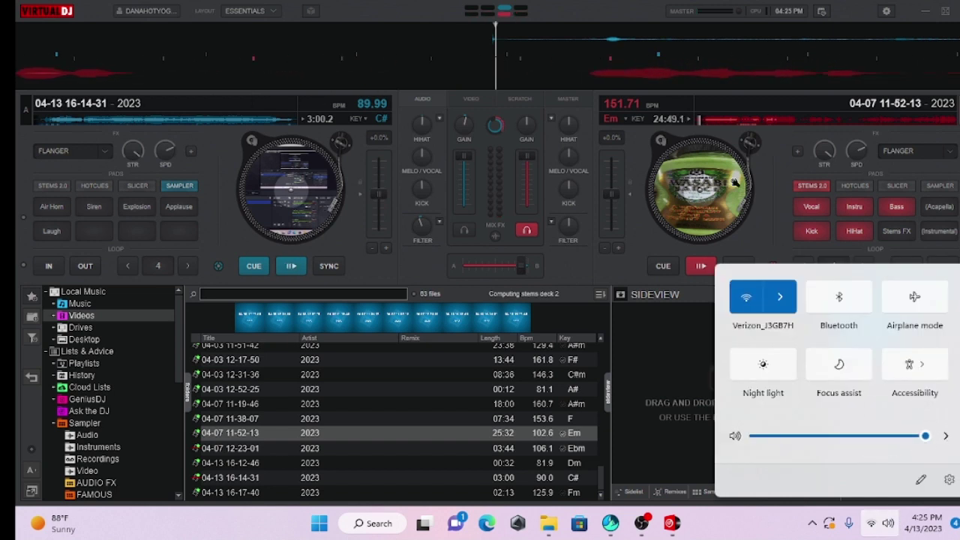
click(662, 208)
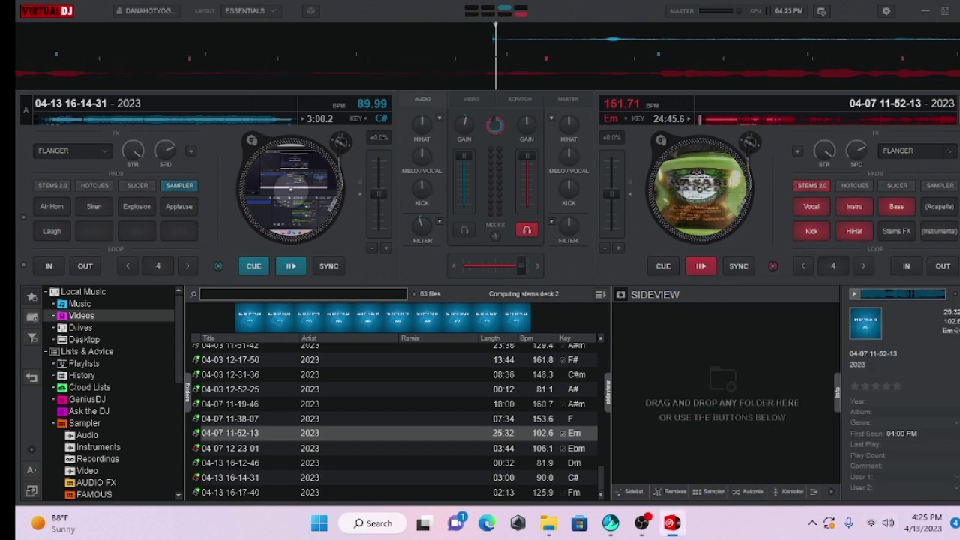
Mute and re-enable the Vocal stem on deck B during playback
mouse_move(830, 156)
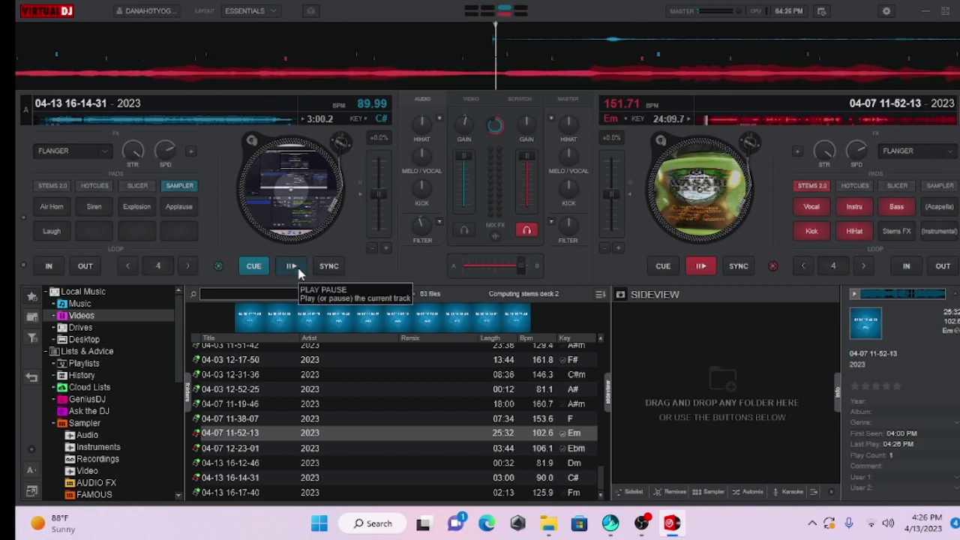
click(817, 201)
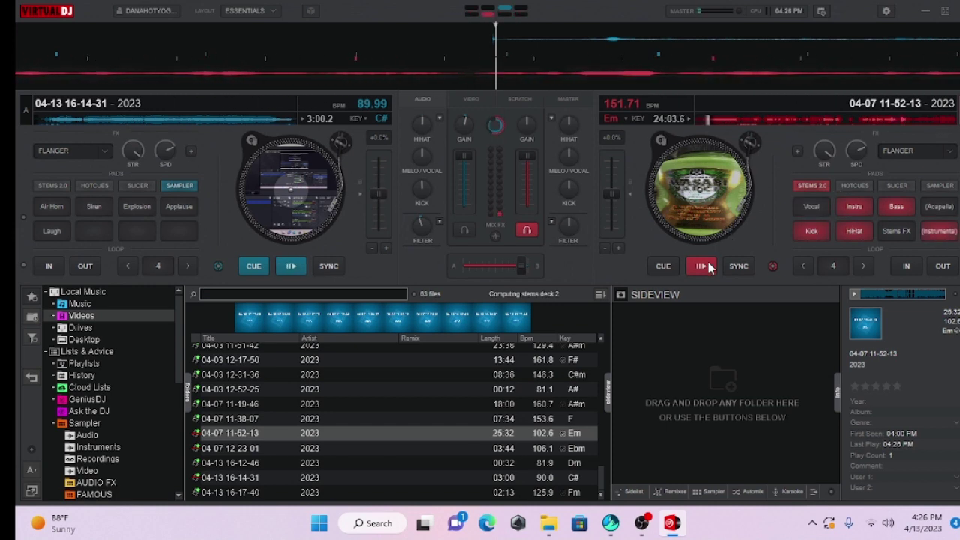
click(812, 207)
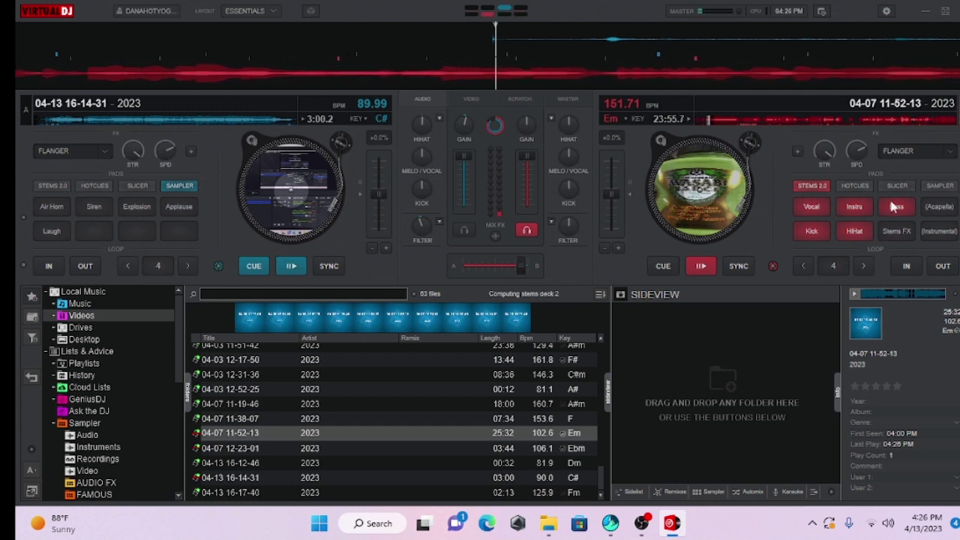
Isolate deck B's vocals with the Acapella pad, then re-enable the Instru, Bass, Kick and HiHat stems one by one
click(945, 210)
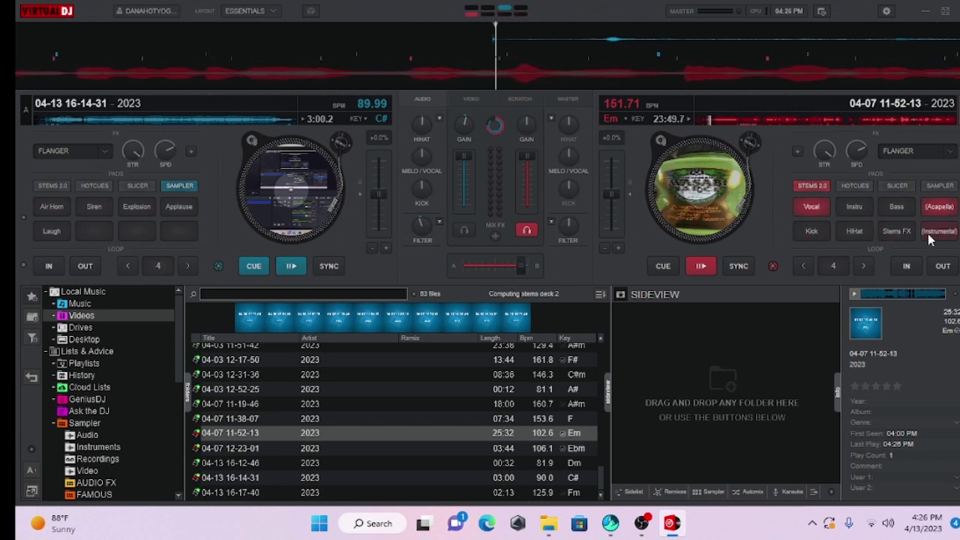
click(854, 207)
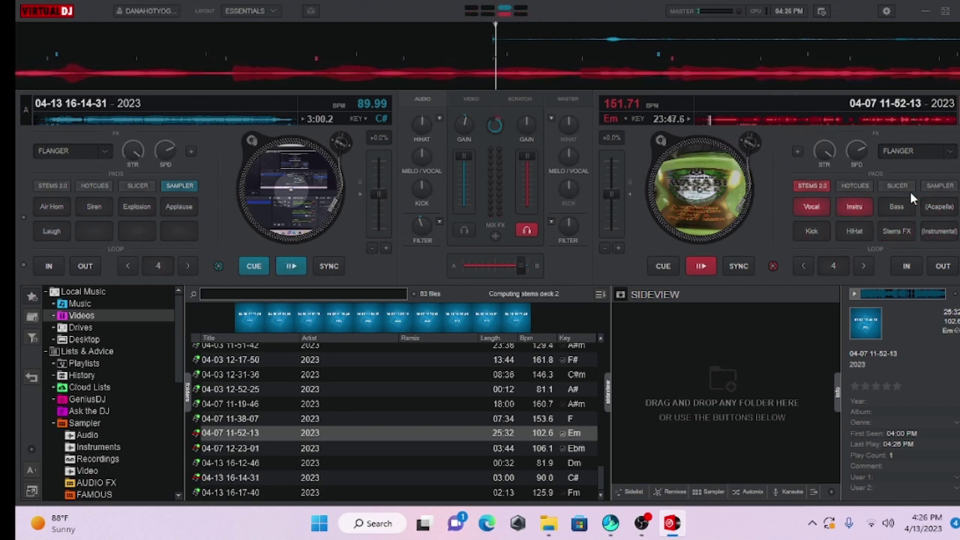
click(898, 208)
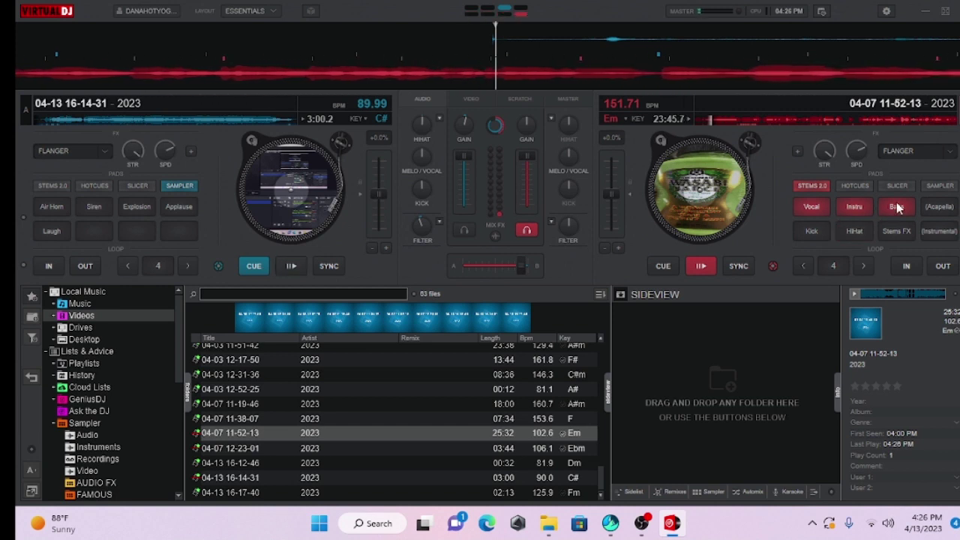
click(819, 230)
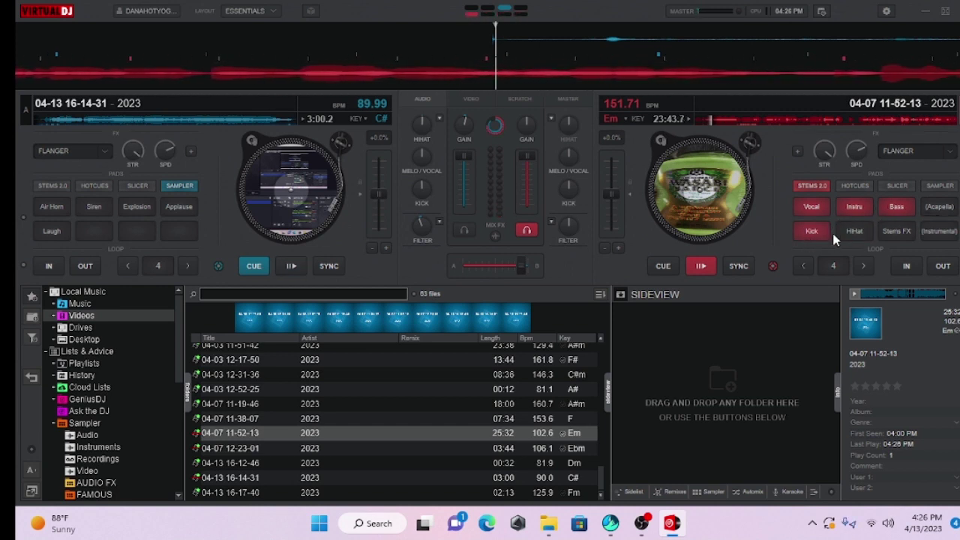
click(846, 232)
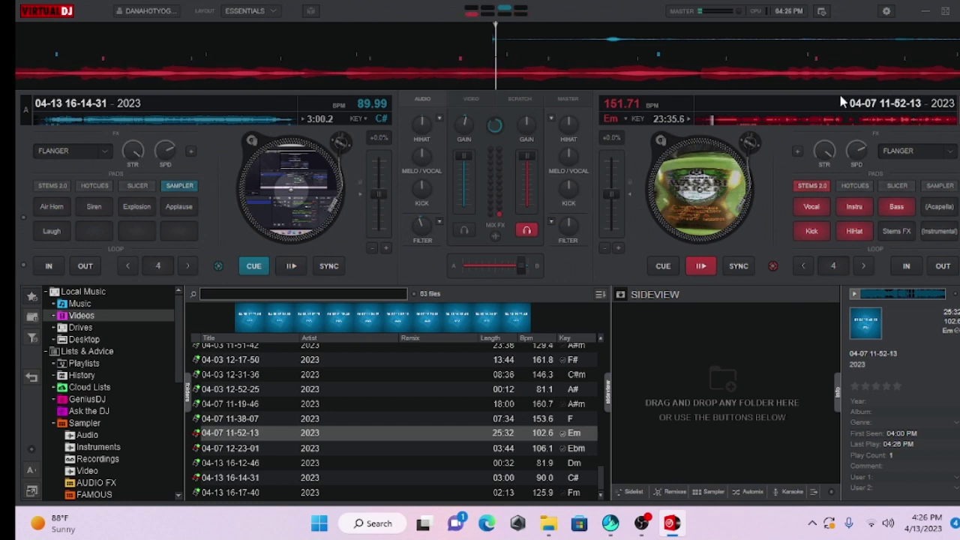
Pause deck B and spin its platter back to rewind the track, playing and pausing it again
click(709, 264)
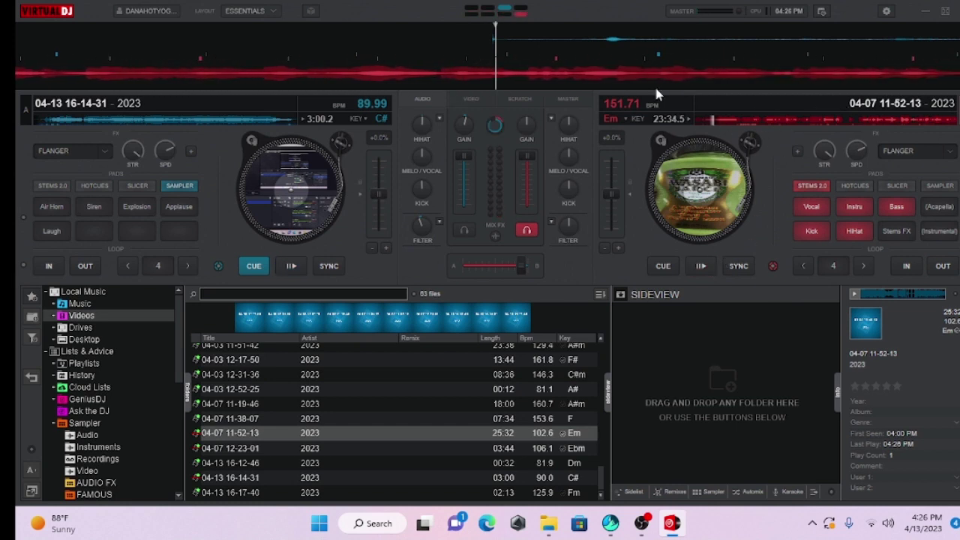
drag(679, 193, 664, 183)
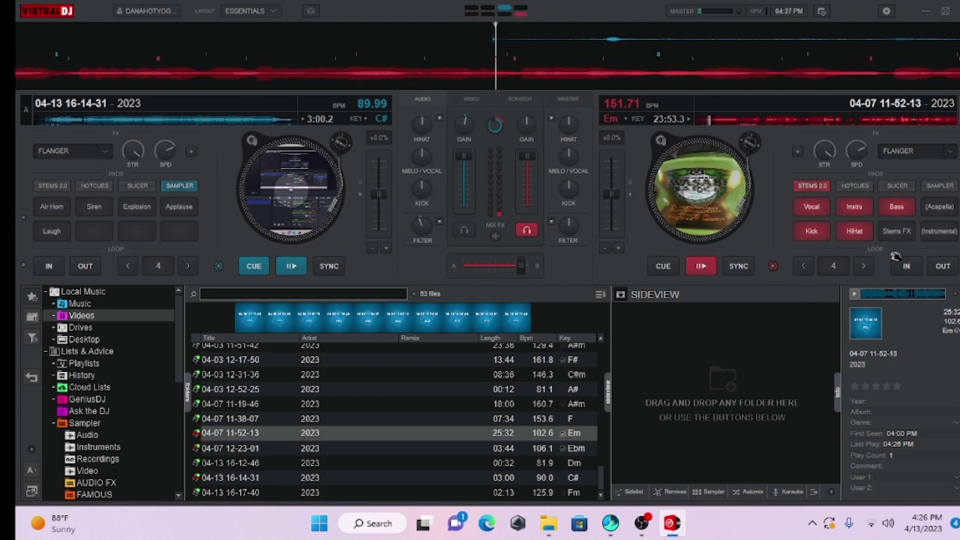
click(701, 268)
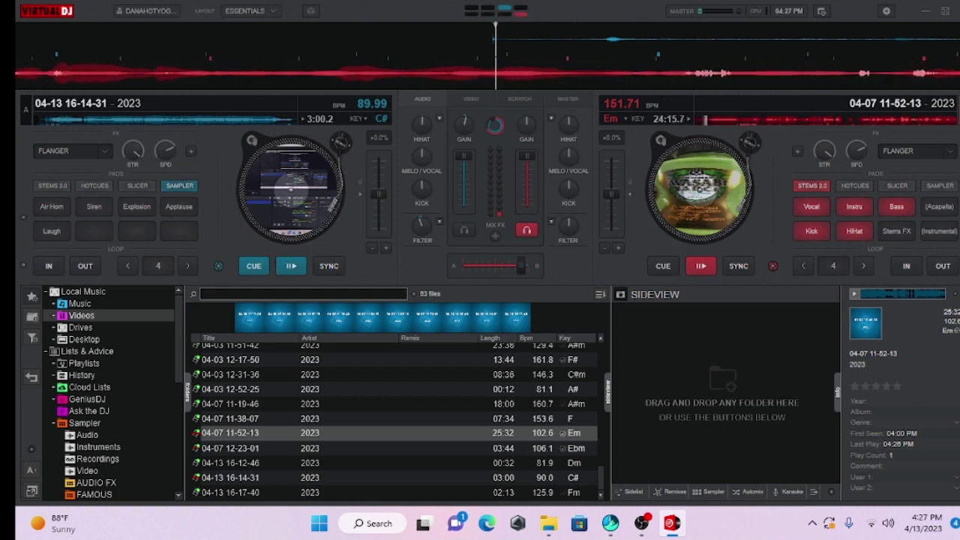
click(701, 267)
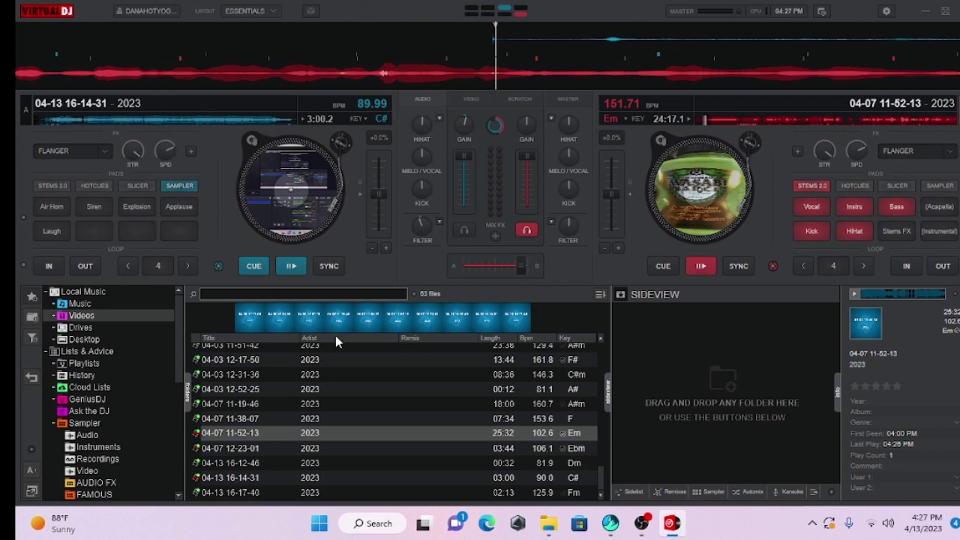
Play deck A with the Air Horn sample over it and switch its pads to Stems 2.0
click(291, 266)
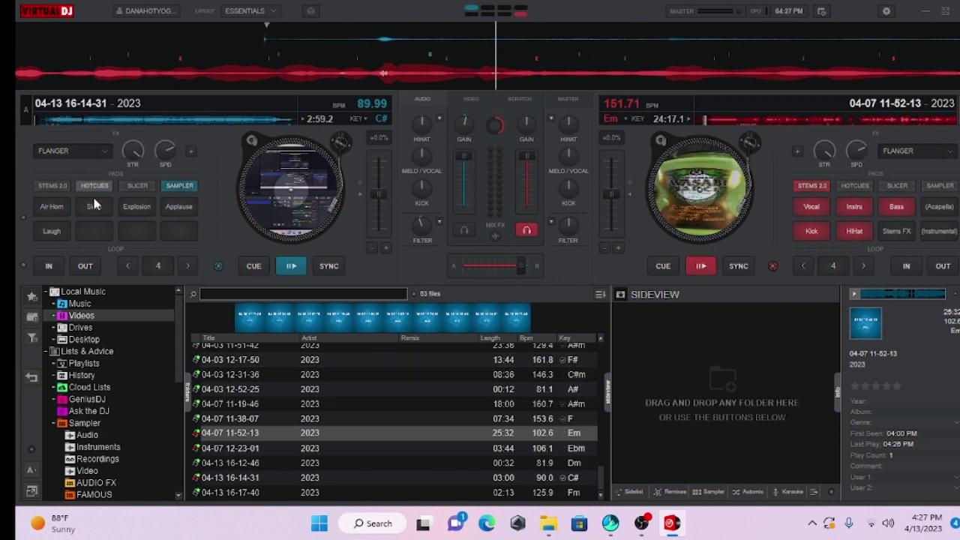
click(63, 202)
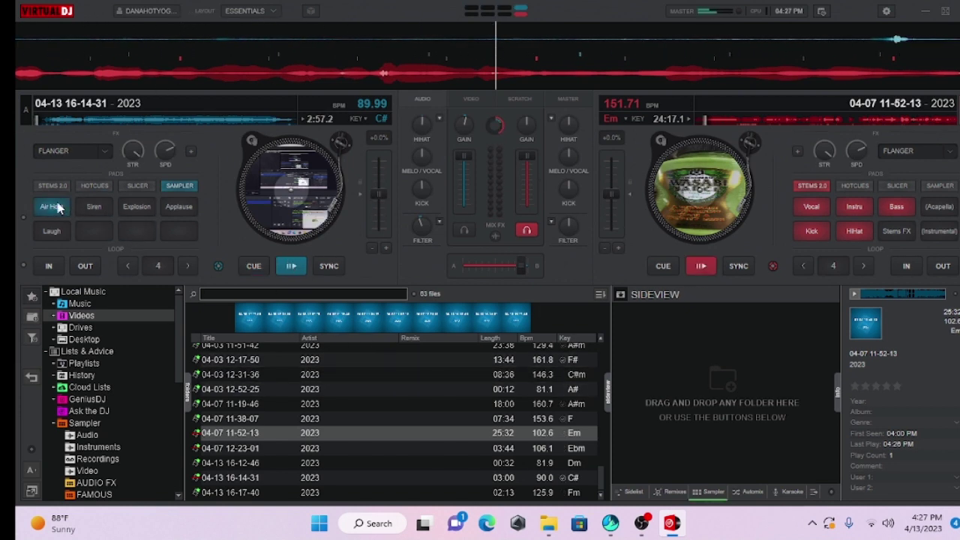
click(46, 186)
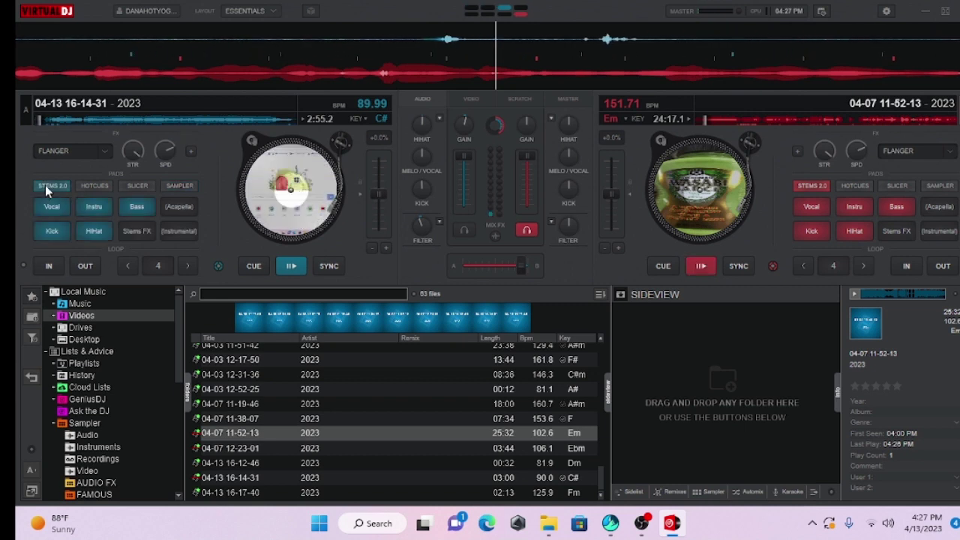
Mute deck A's Vocal stem during playback and restore it with the Instrumental pad
click(51, 208)
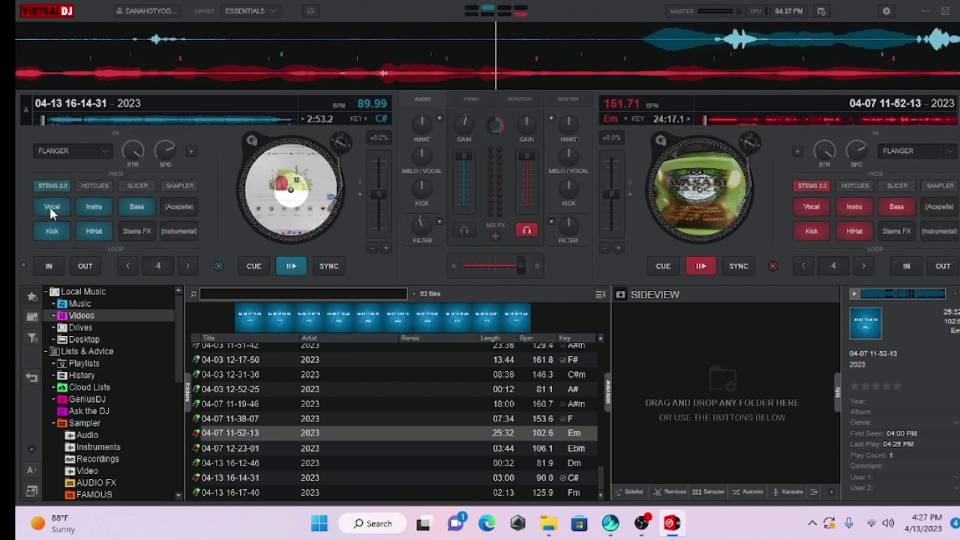
click(174, 232)
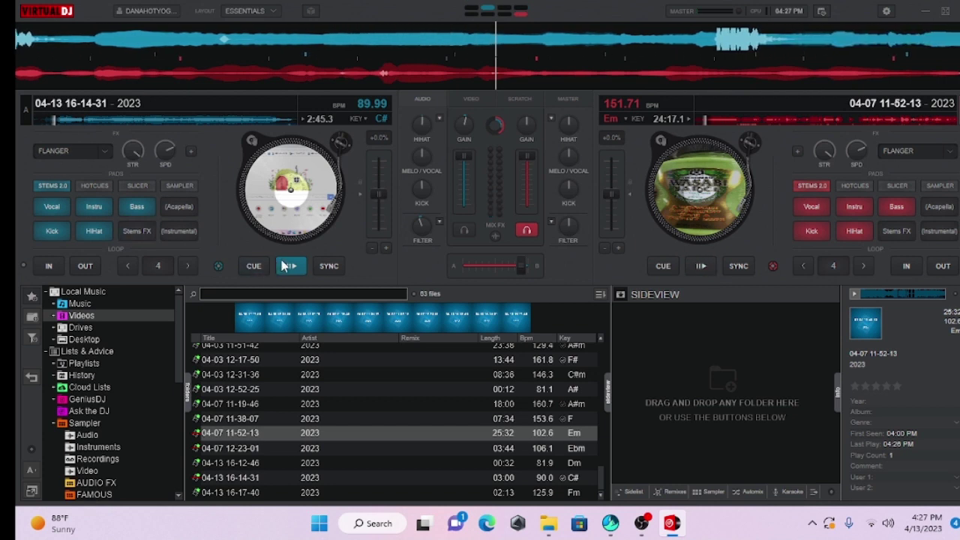
Play deck B with only its vocals through the Acapella pad, over deck A with its Vocal stem muted
click(940, 208)
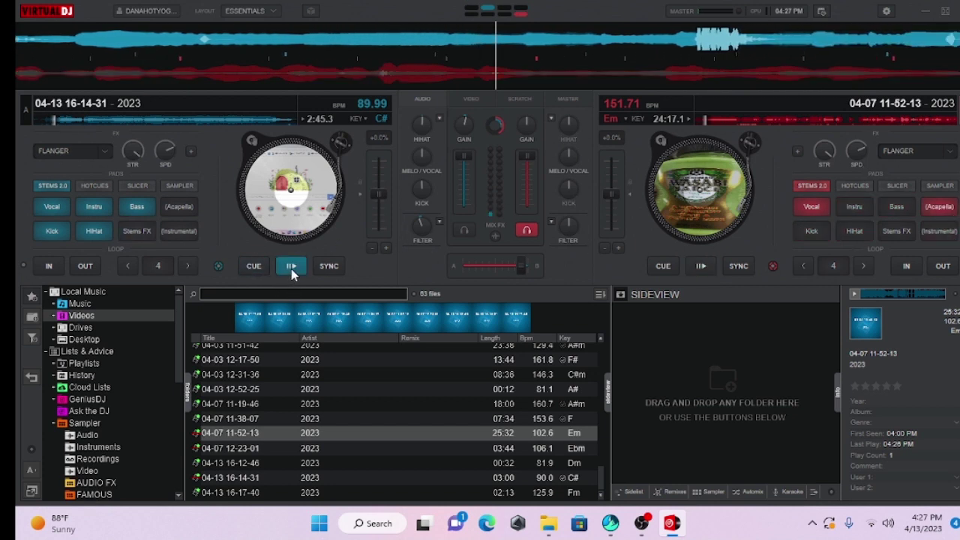
click(702, 266)
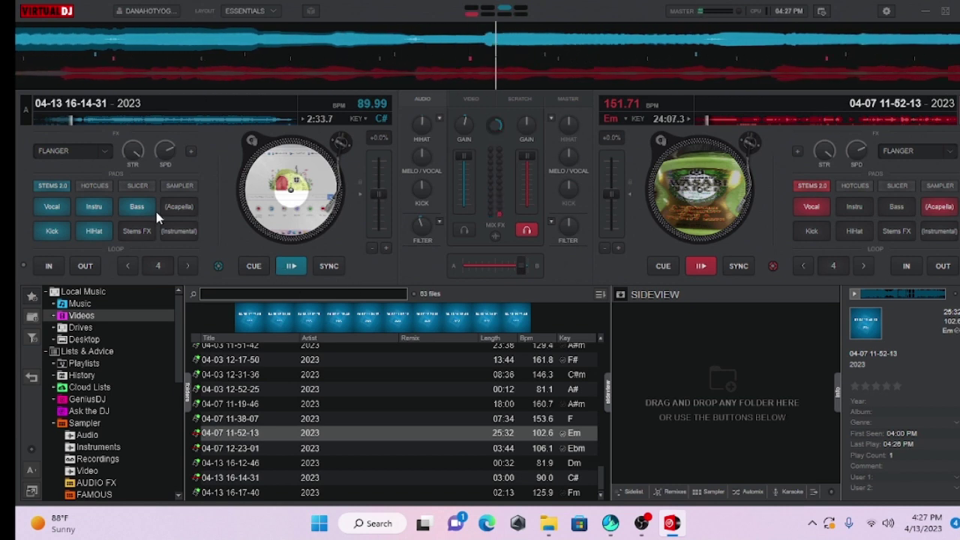
click(42, 210)
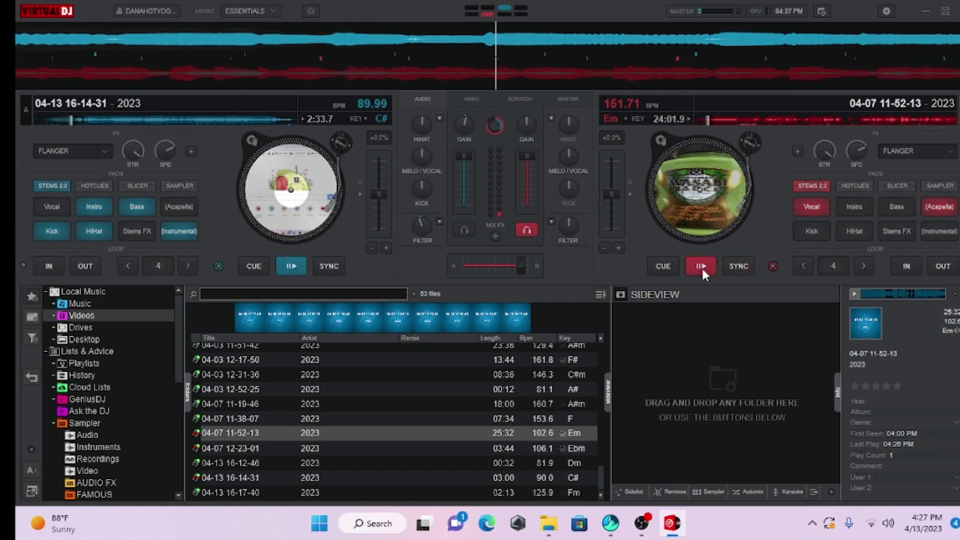
click(289, 270)
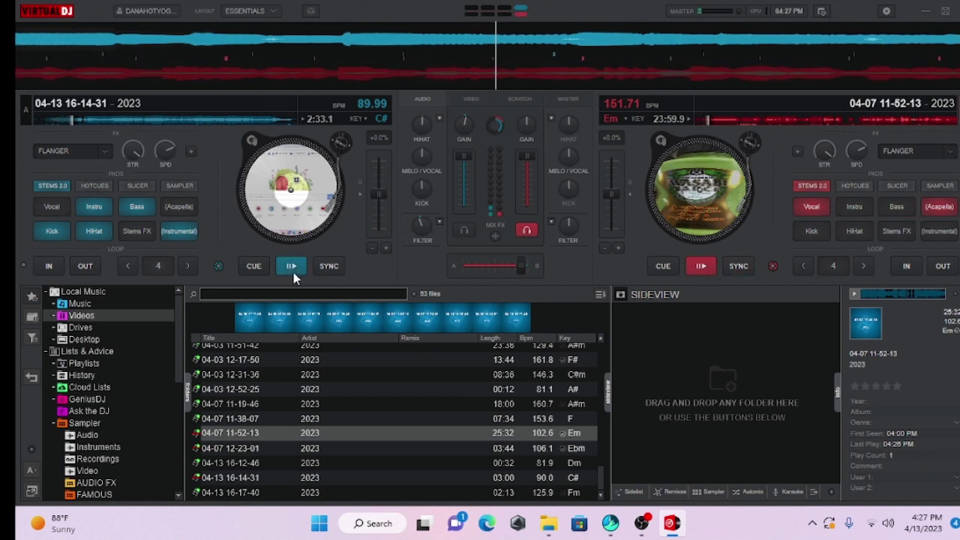